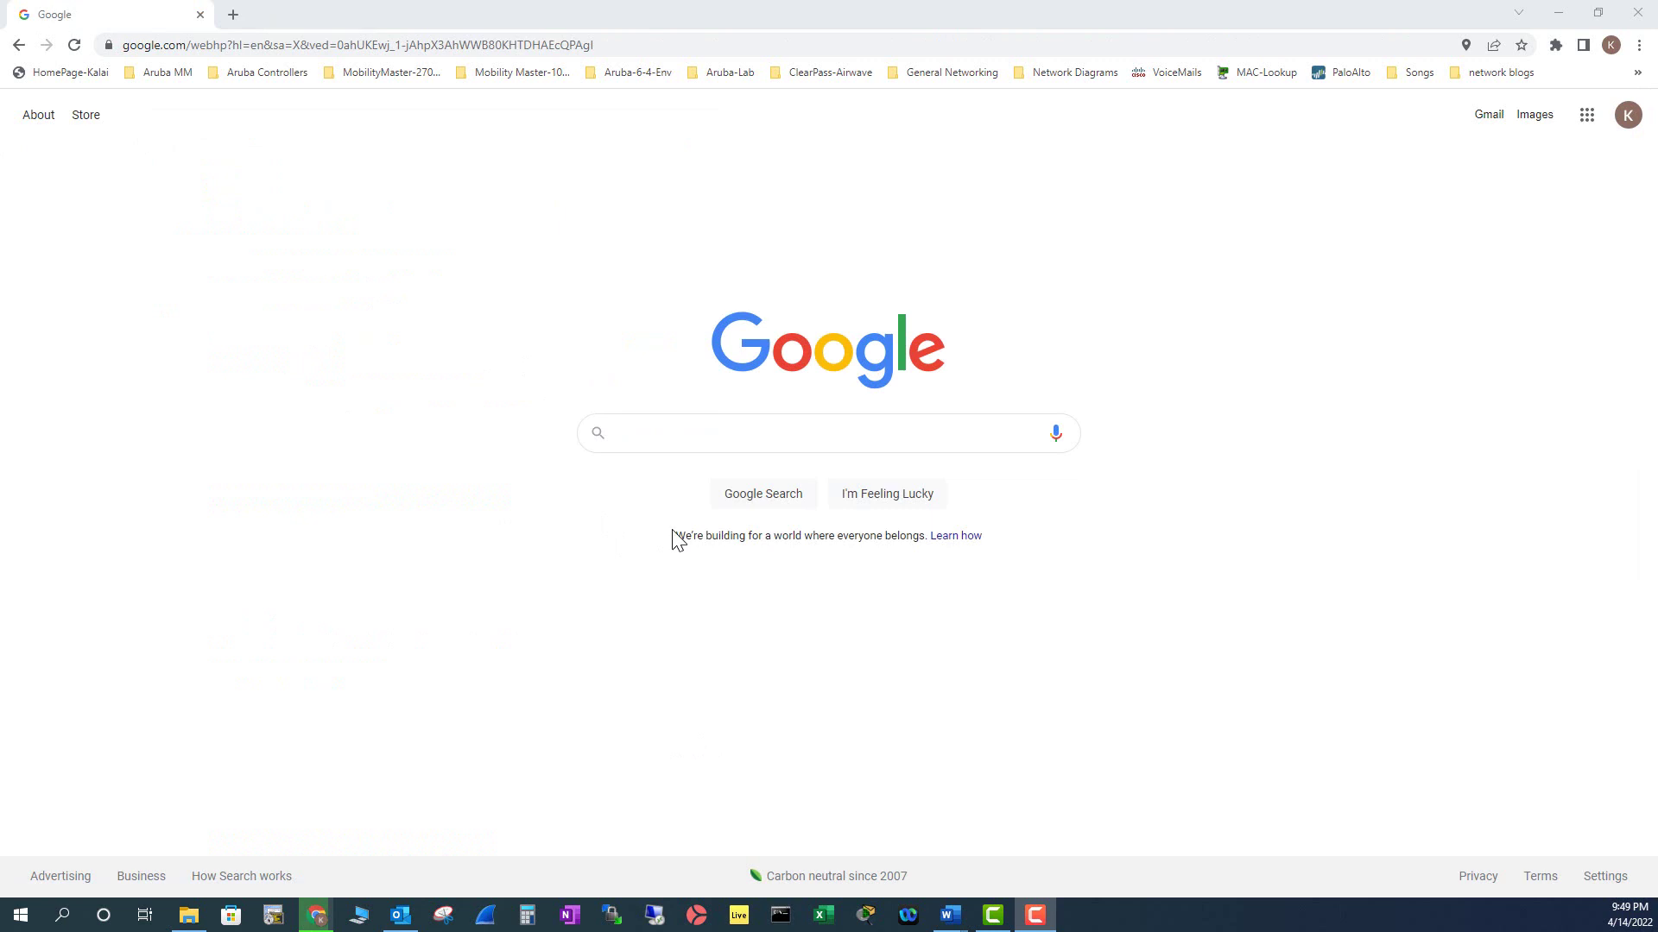
- Search Google for 'win 7 iso download' and open Softlay's Windows 7 ISO article
left_click(643, 434)
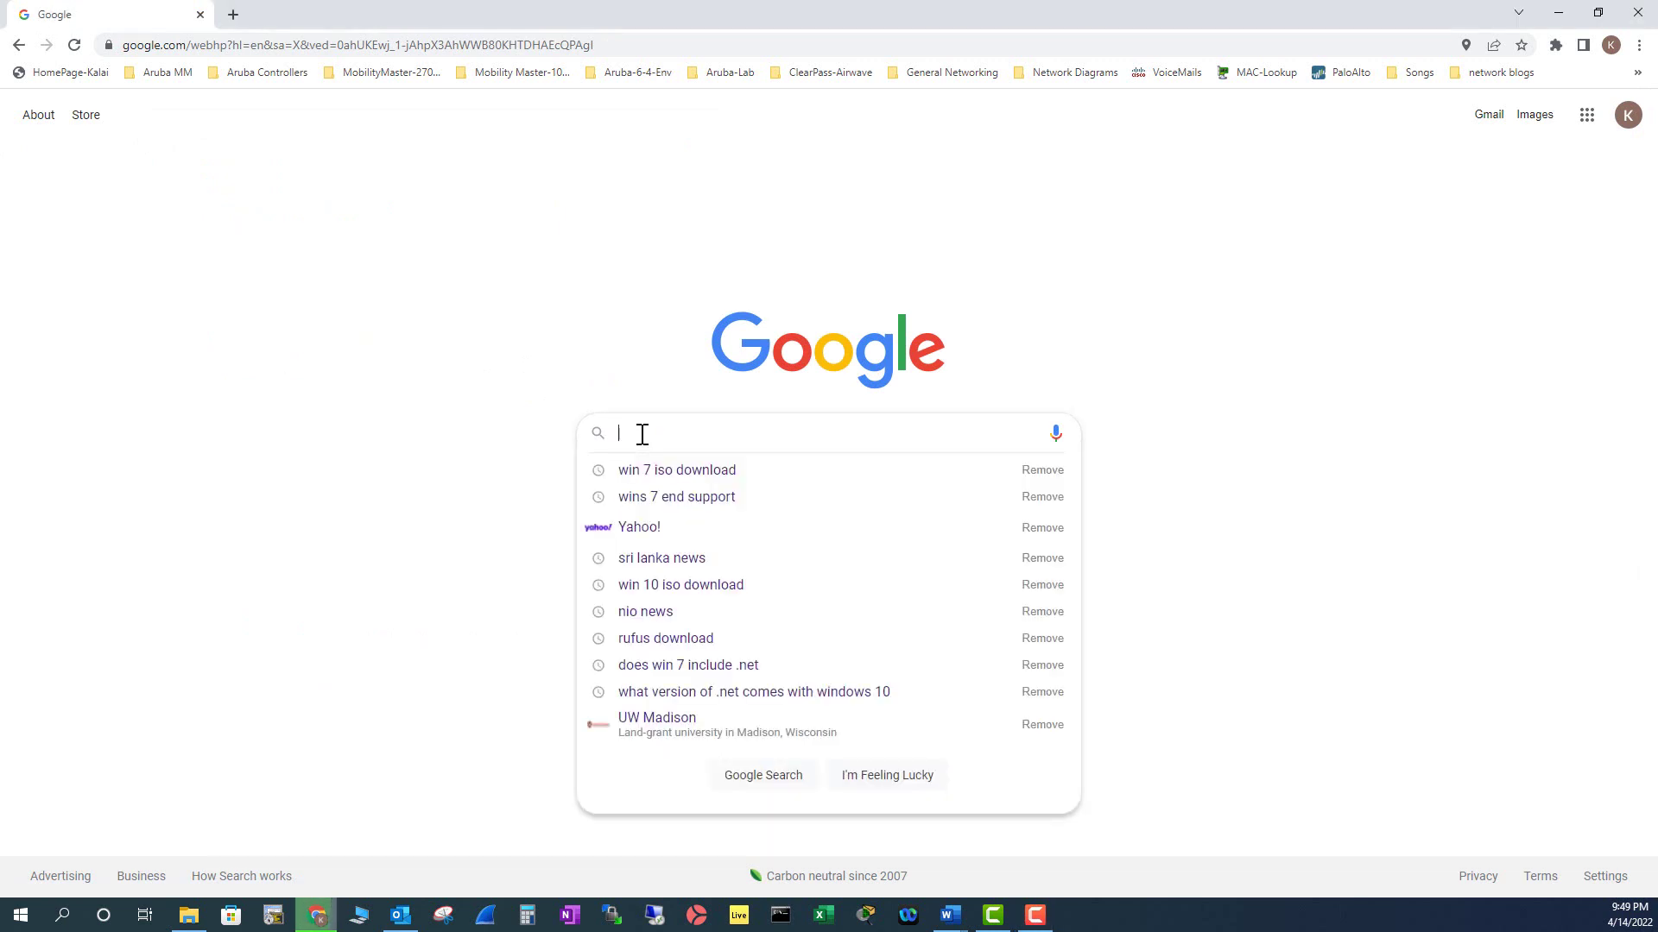
left_click(677, 474)
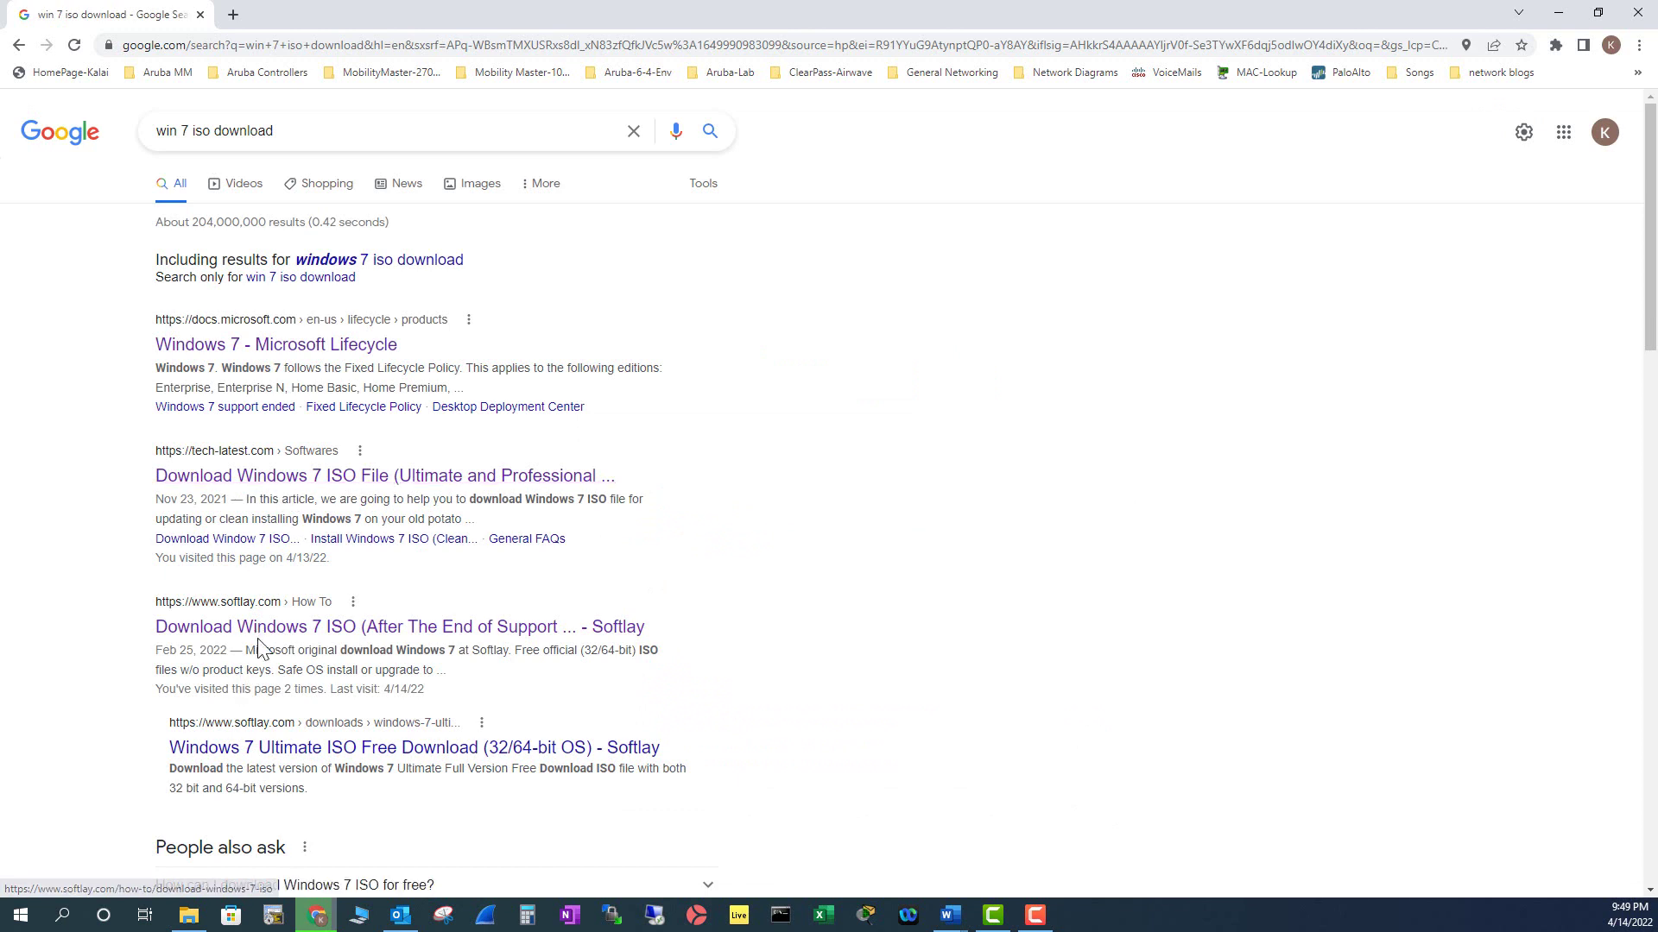
left_click(324, 639)
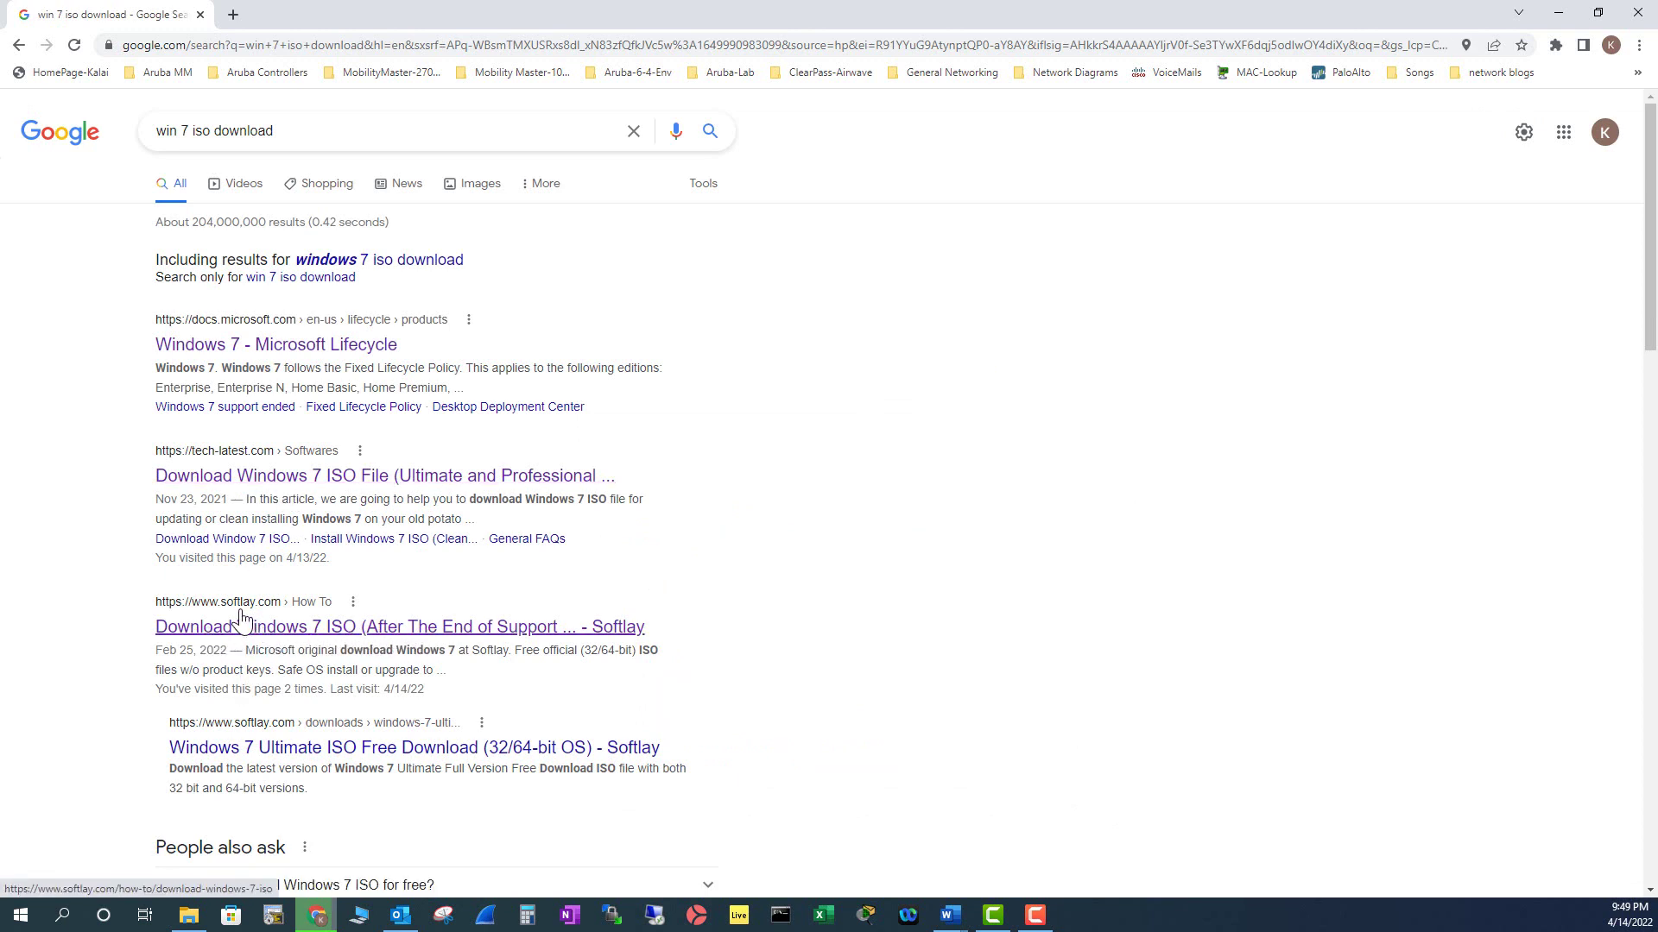
left_click(267, 641)
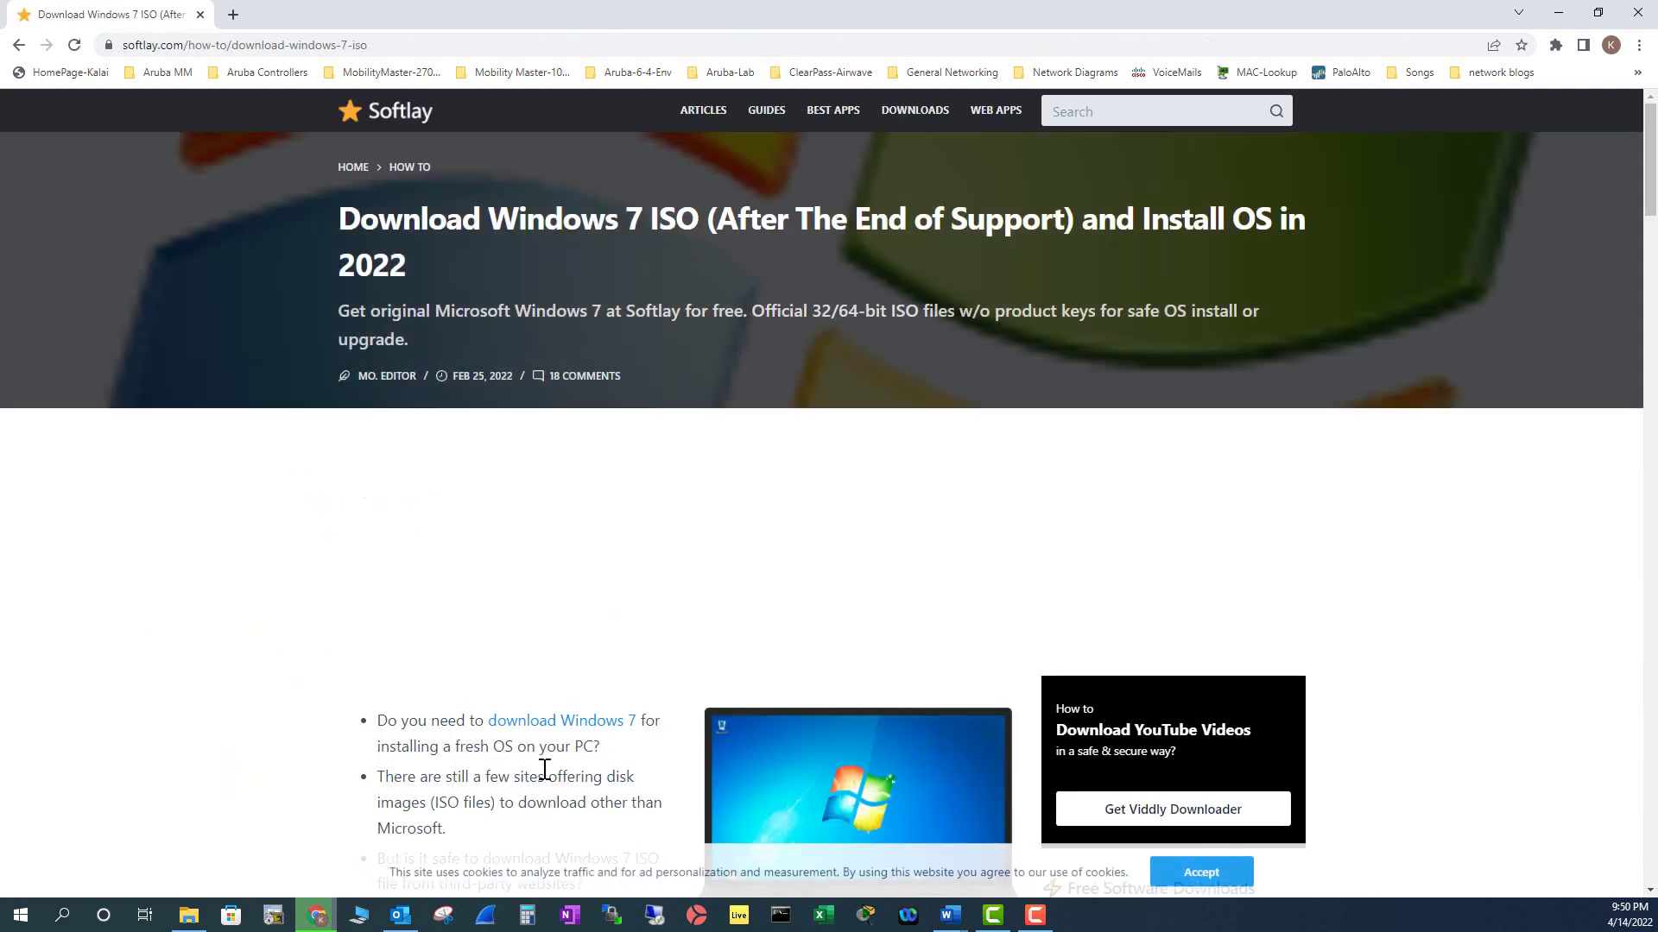
- Jump to the original full version ISO section, dismiss the ad, and reach the editions table
left_click(560, 722)
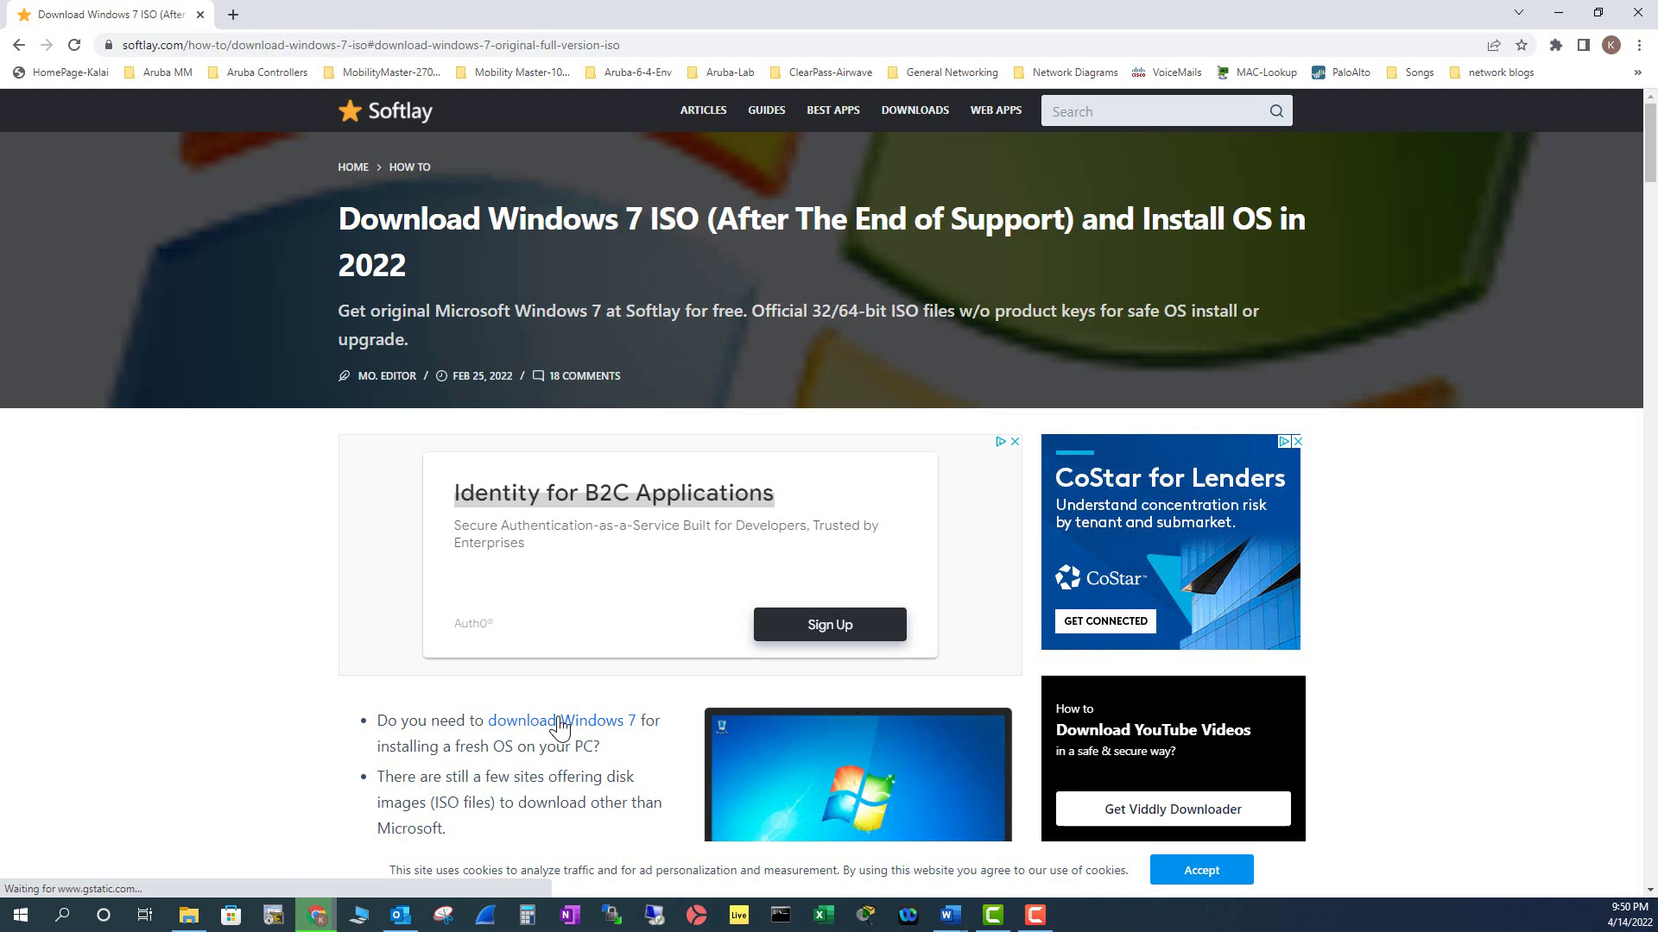
left_click(1015, 441)
scroll(815, 589, "down", 7)
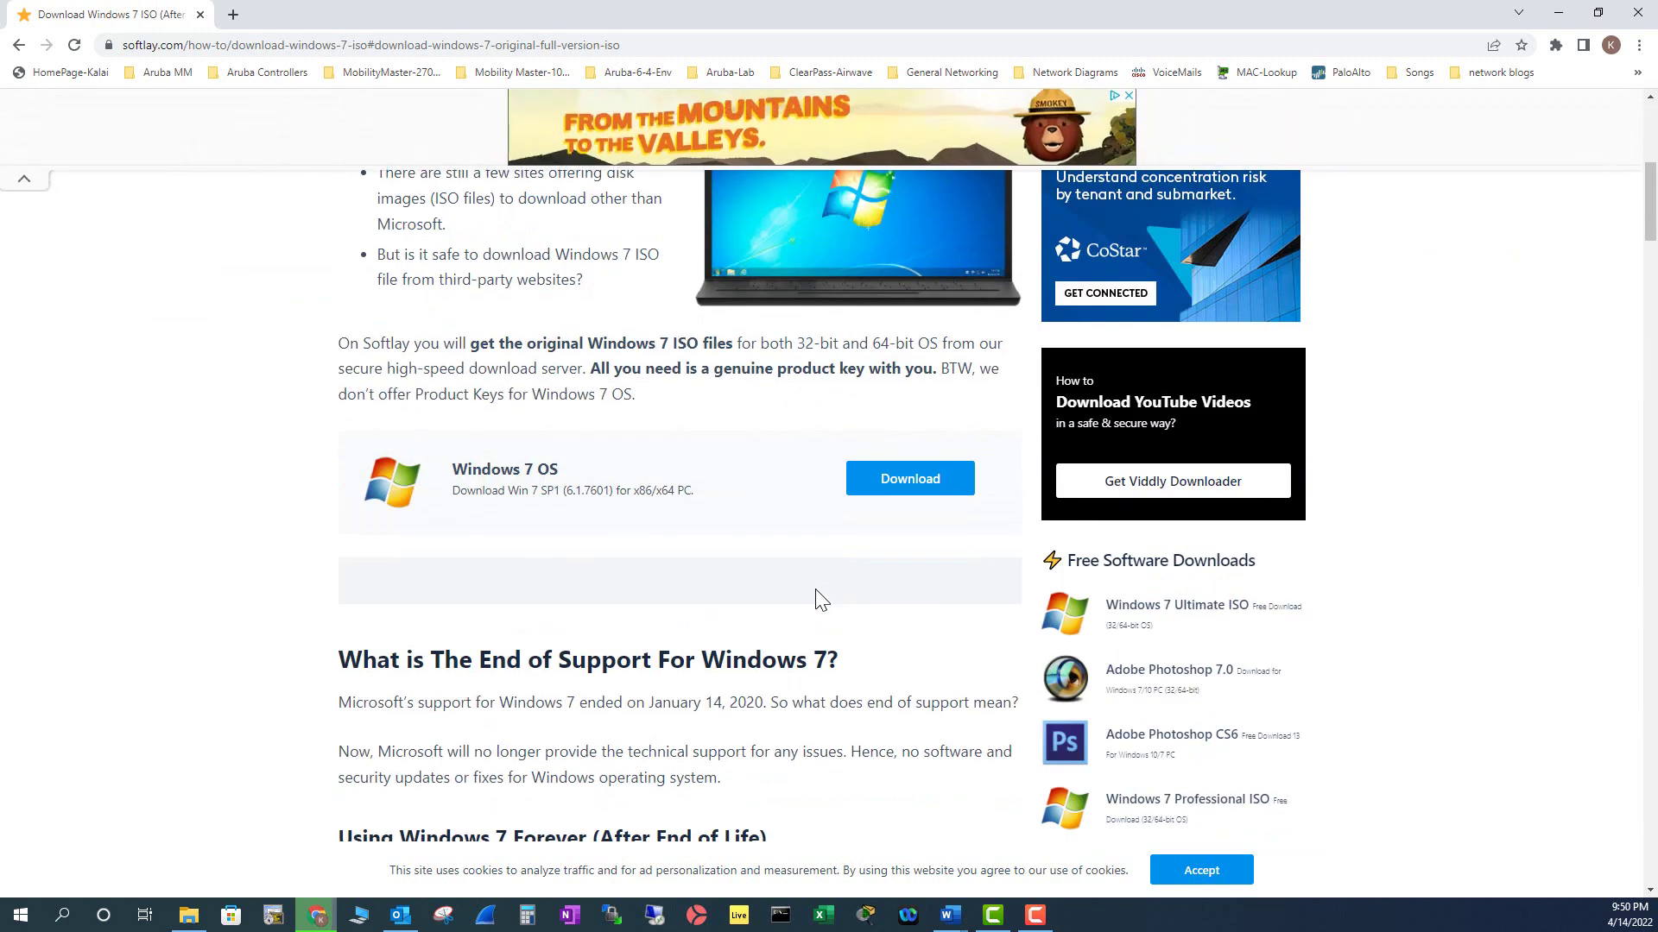
scroll(821, 599, "down", 5)
scroll(816, 592, "down", 17)
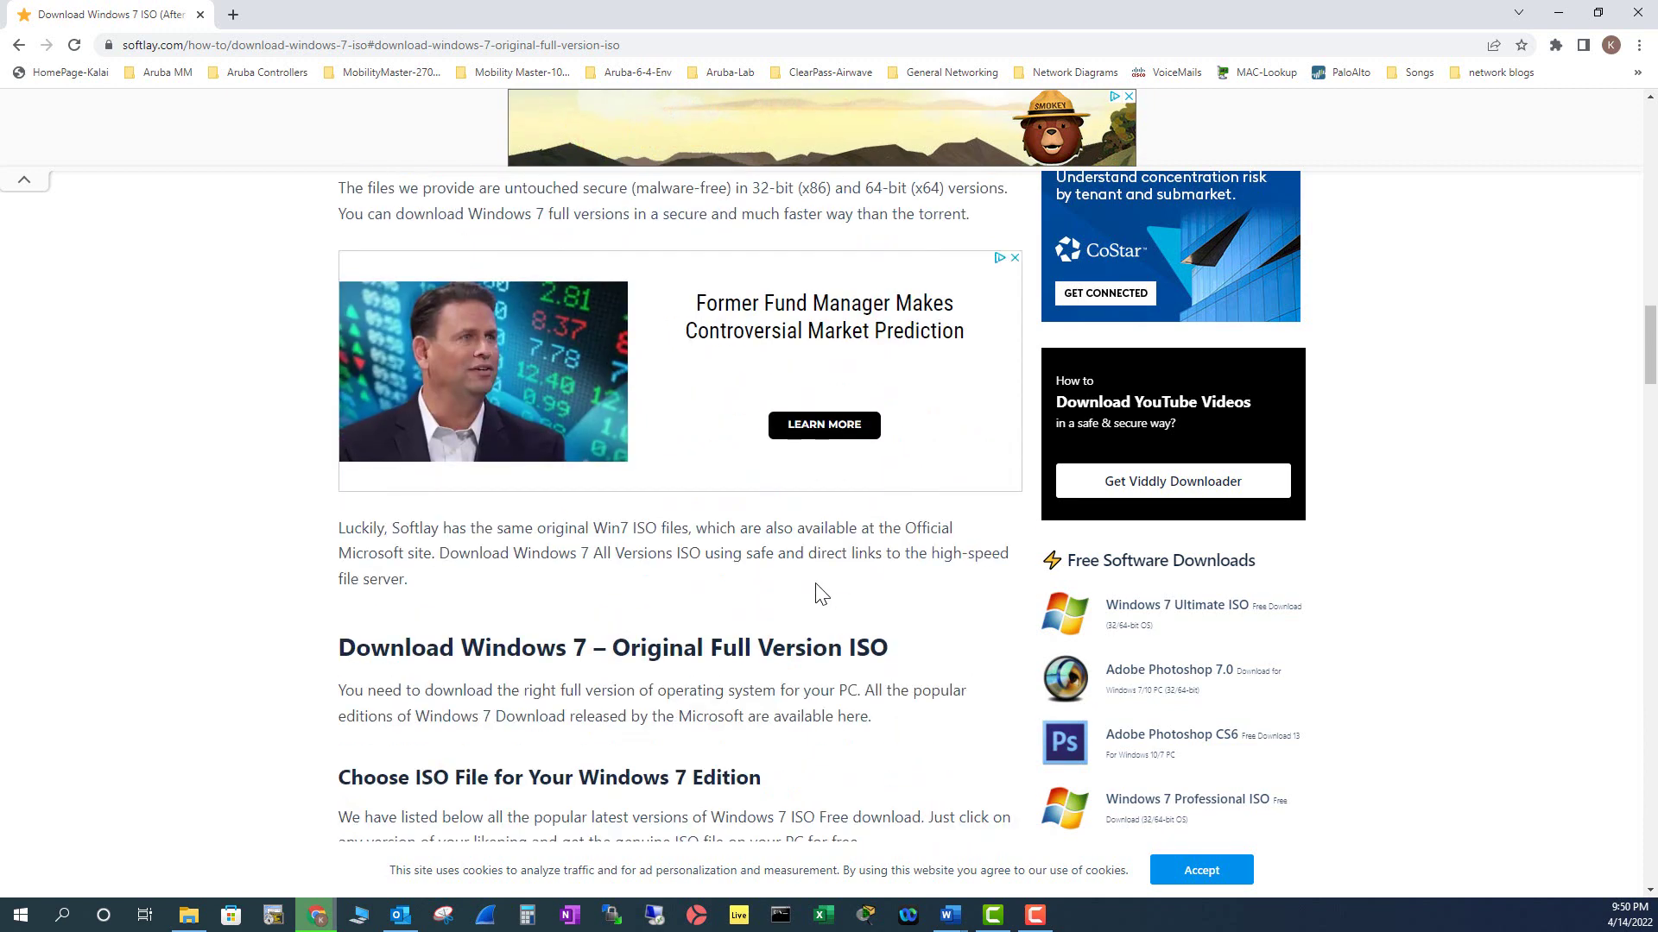
scroll(814, 584, "down", 2)
scroll(814, 584, "up", 4)
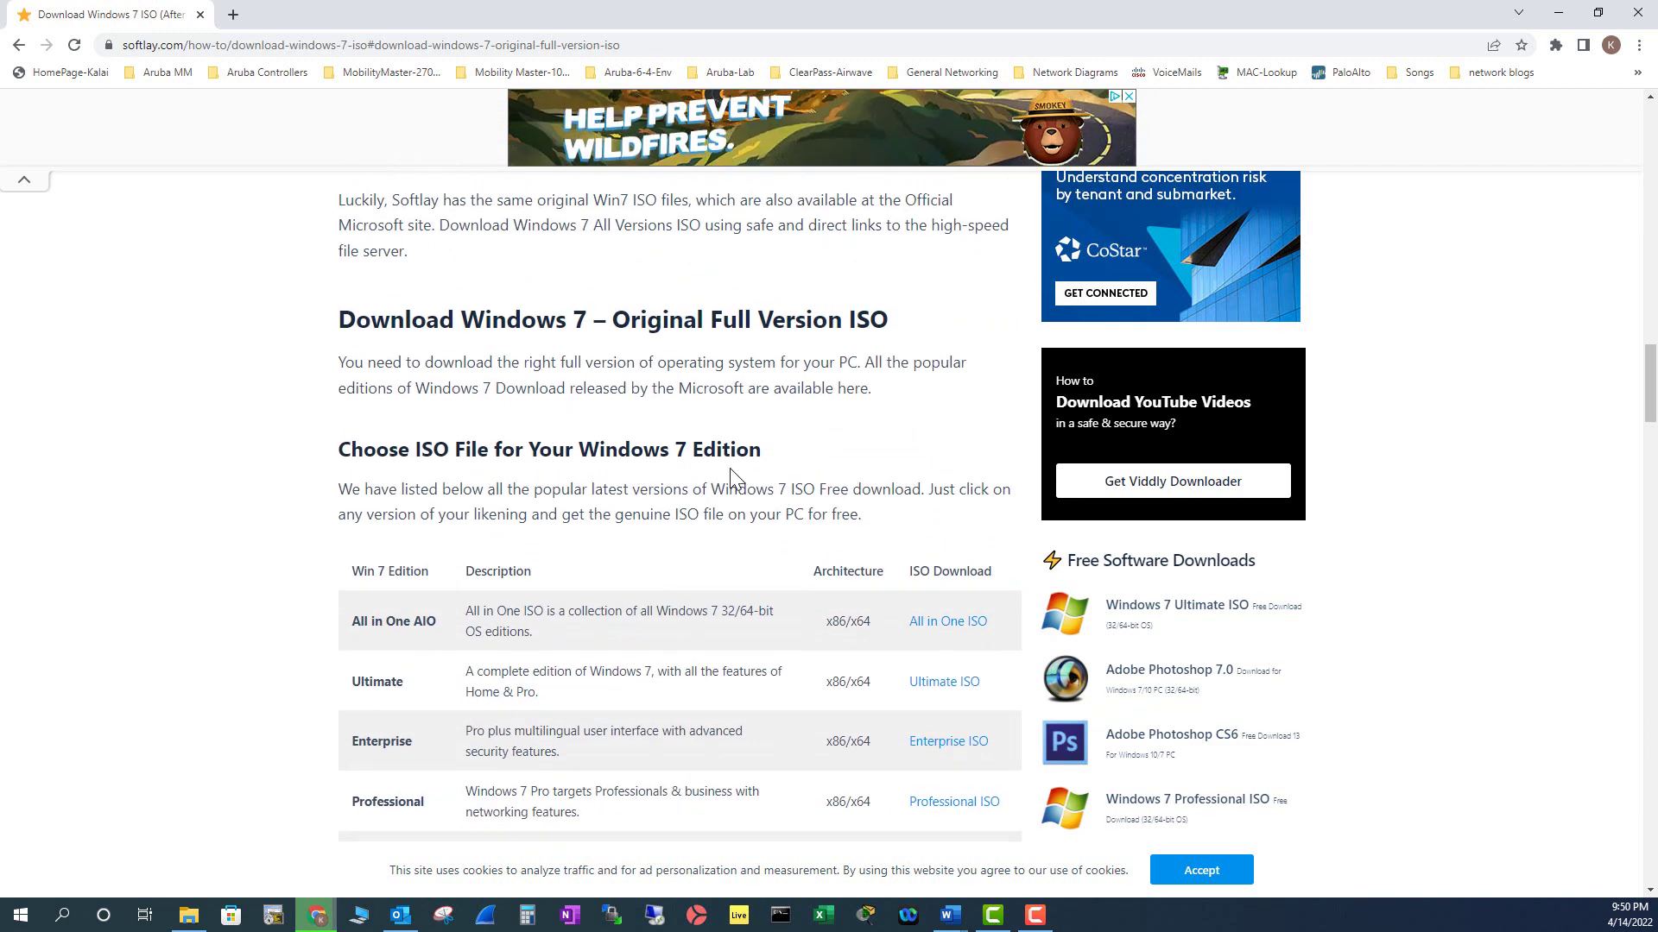
scroll(708, 701, "down", 3)
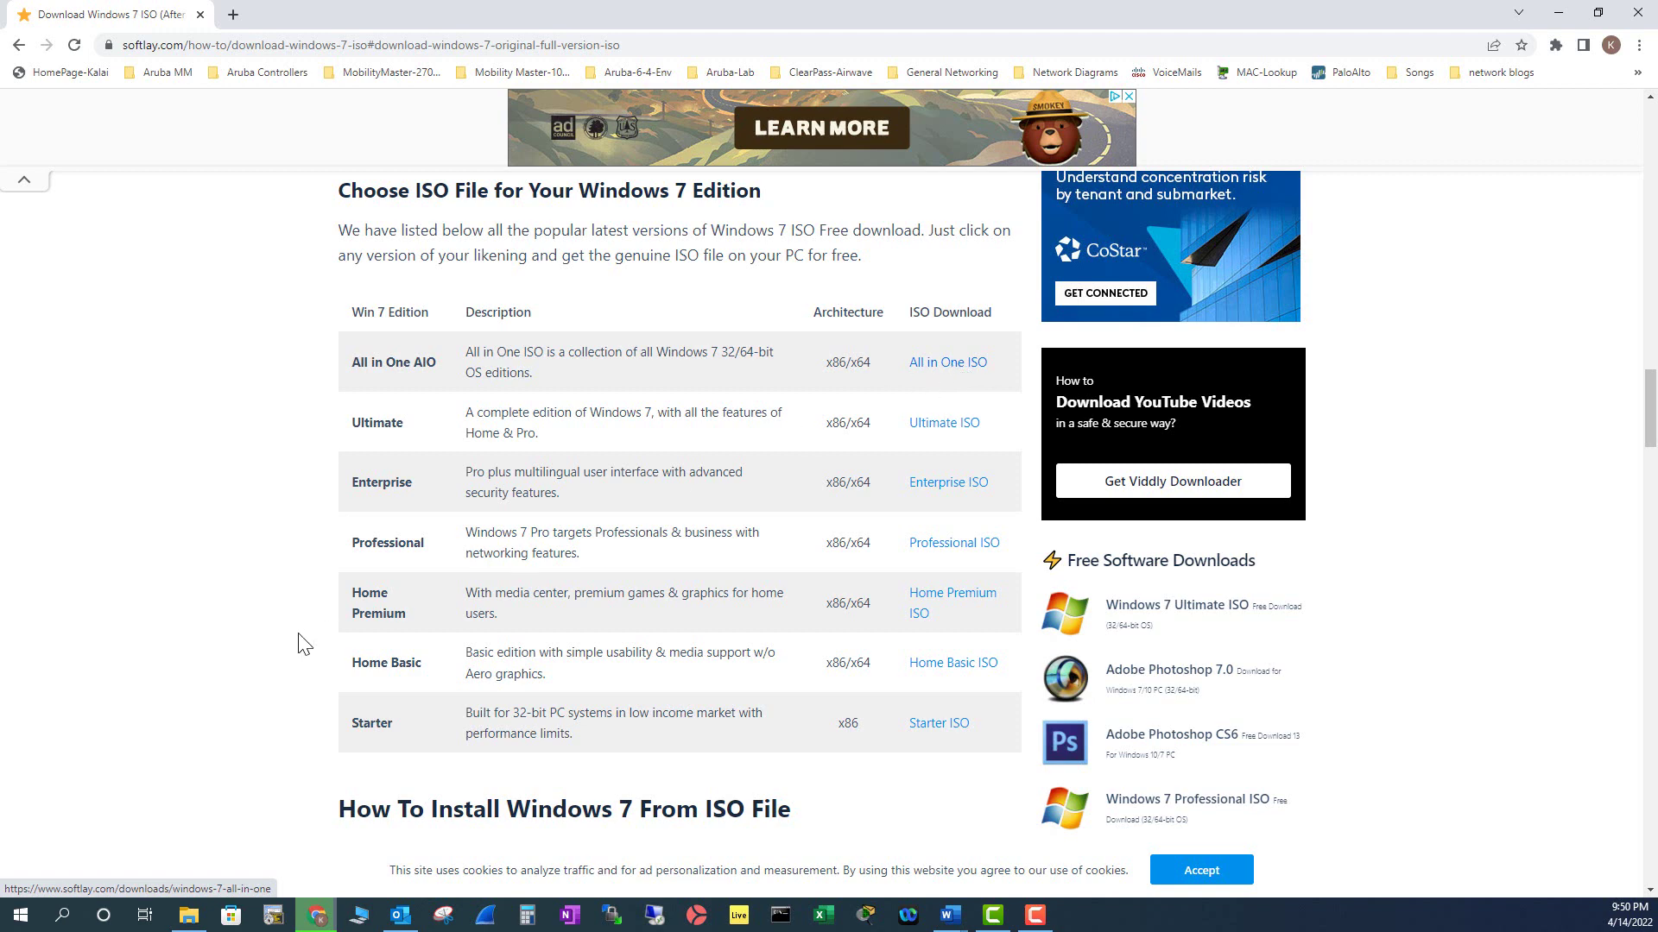
- Start downloading the Windows 7 Professional ISO via Softlay's Free Download links
left_click(952, 549)
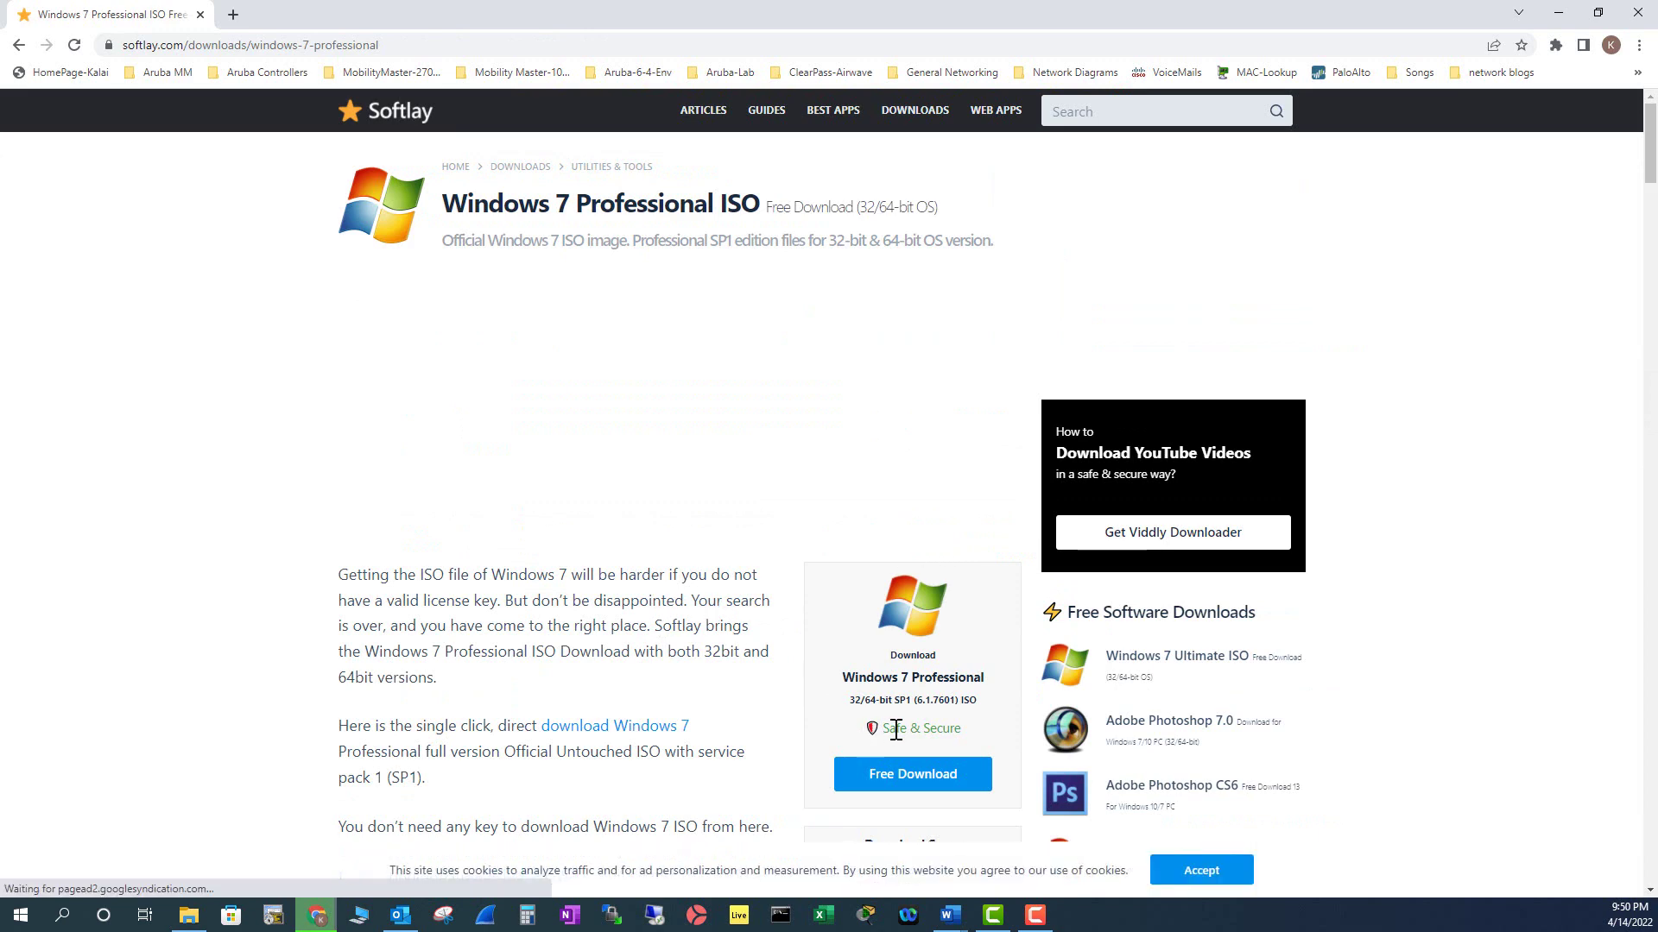
left_click(900, 775)
scroll(659, 742, "down", 5)
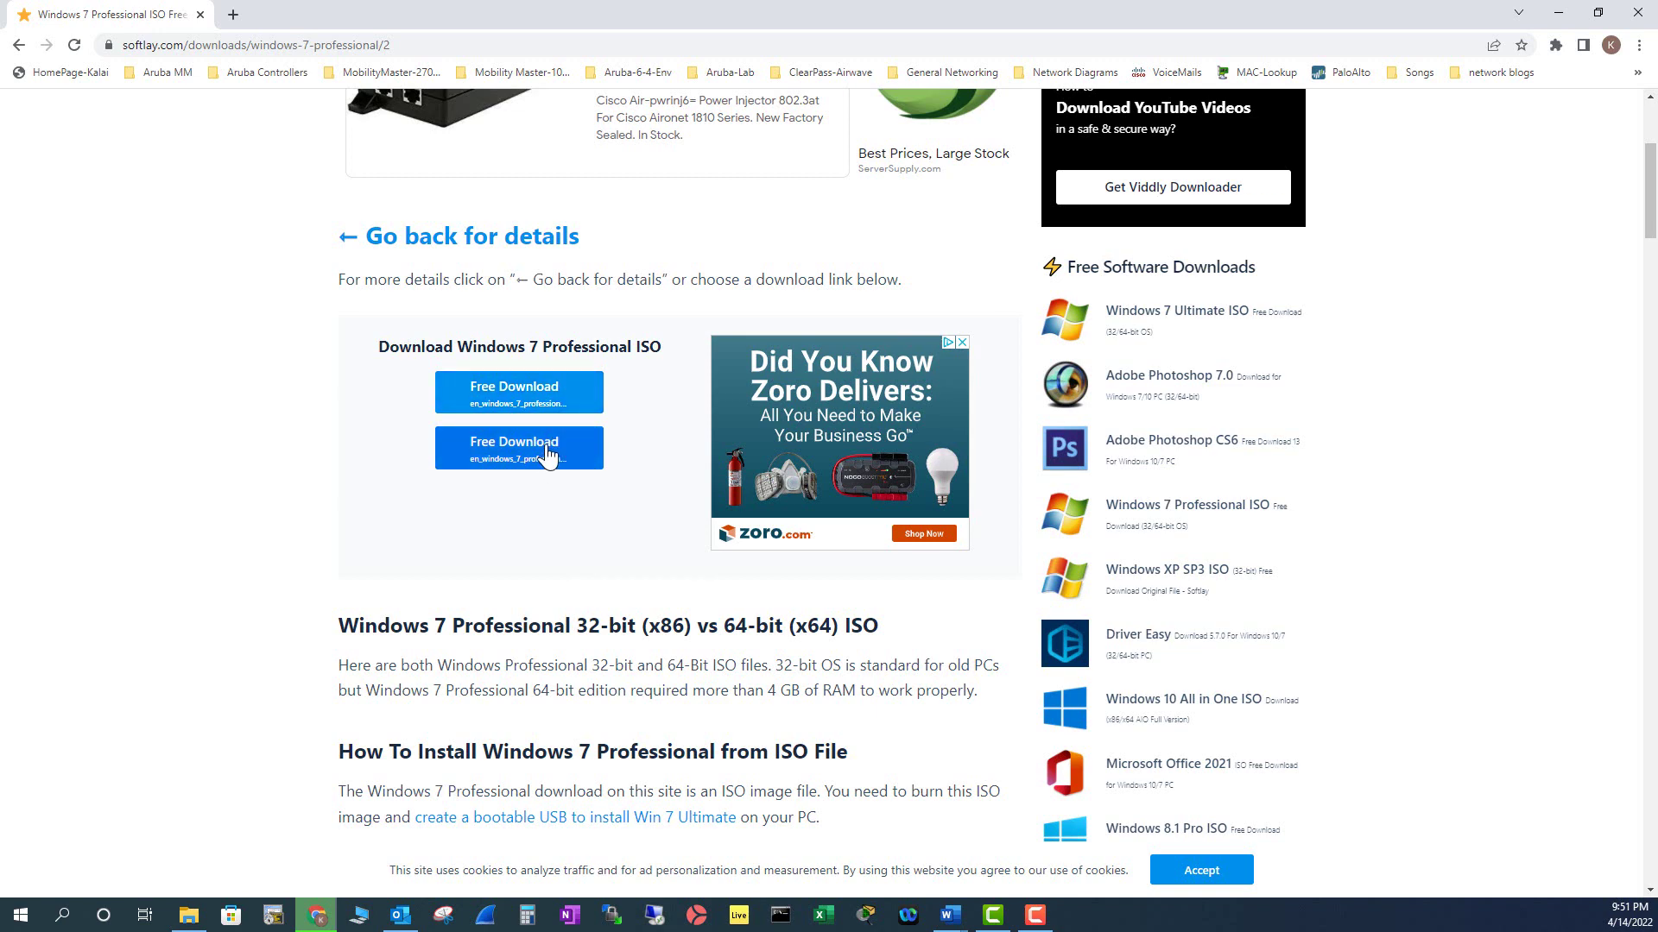
scroll(547, 455, "down", 3)
scroll(518, 363, "up", 6)
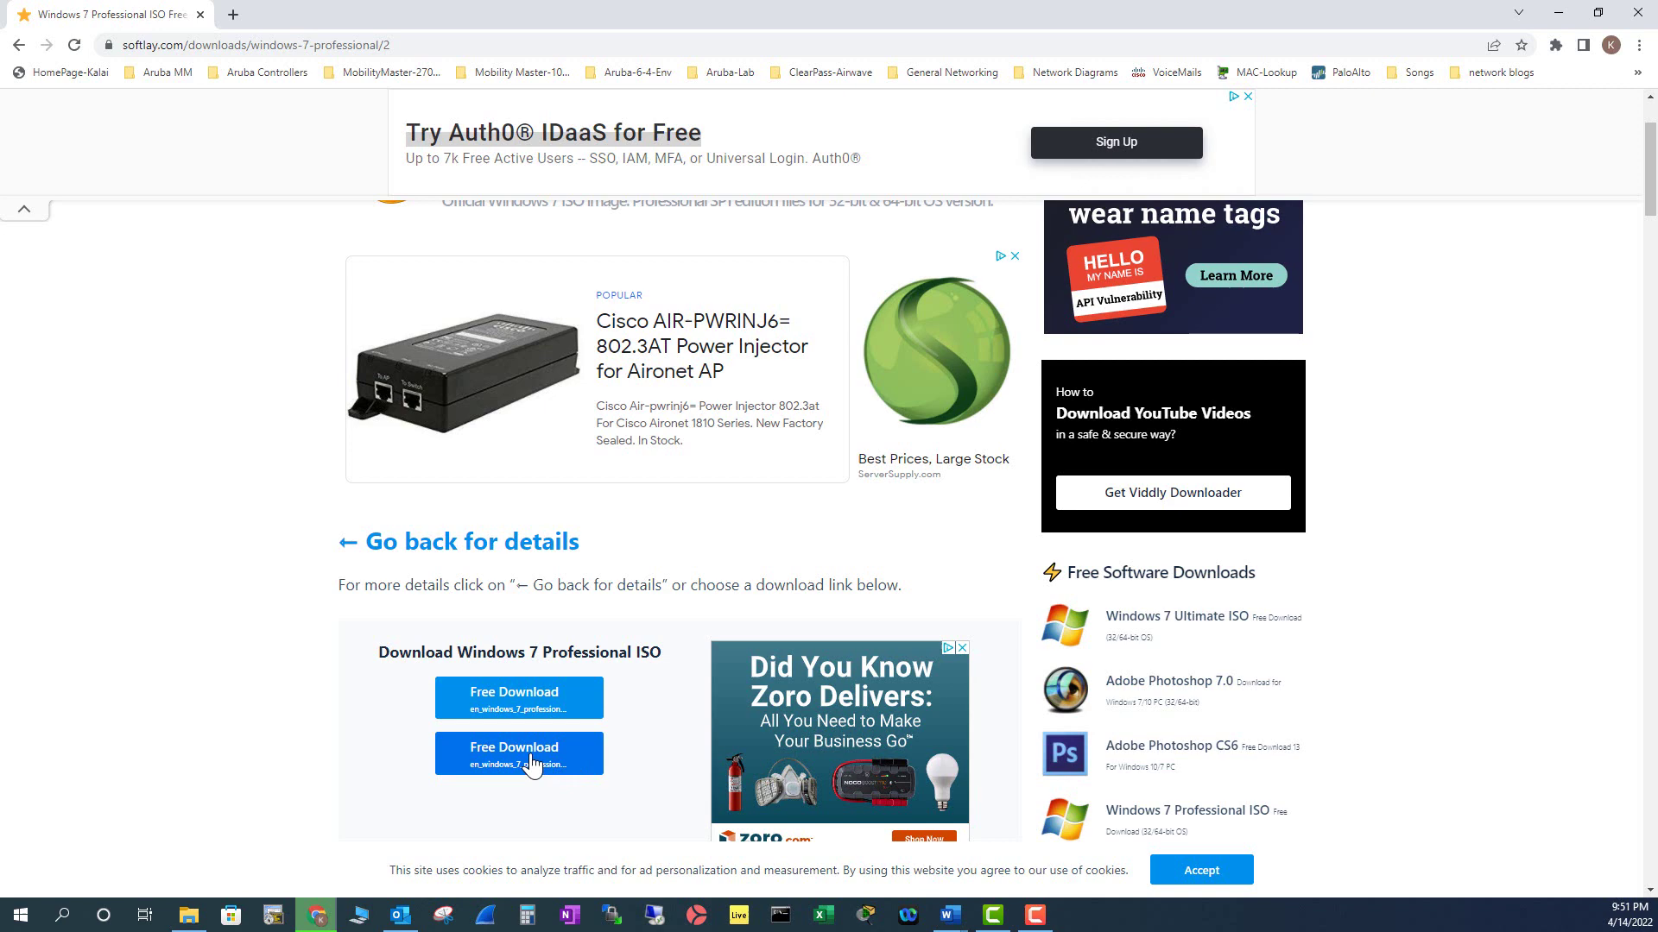
left_click(531, 764)
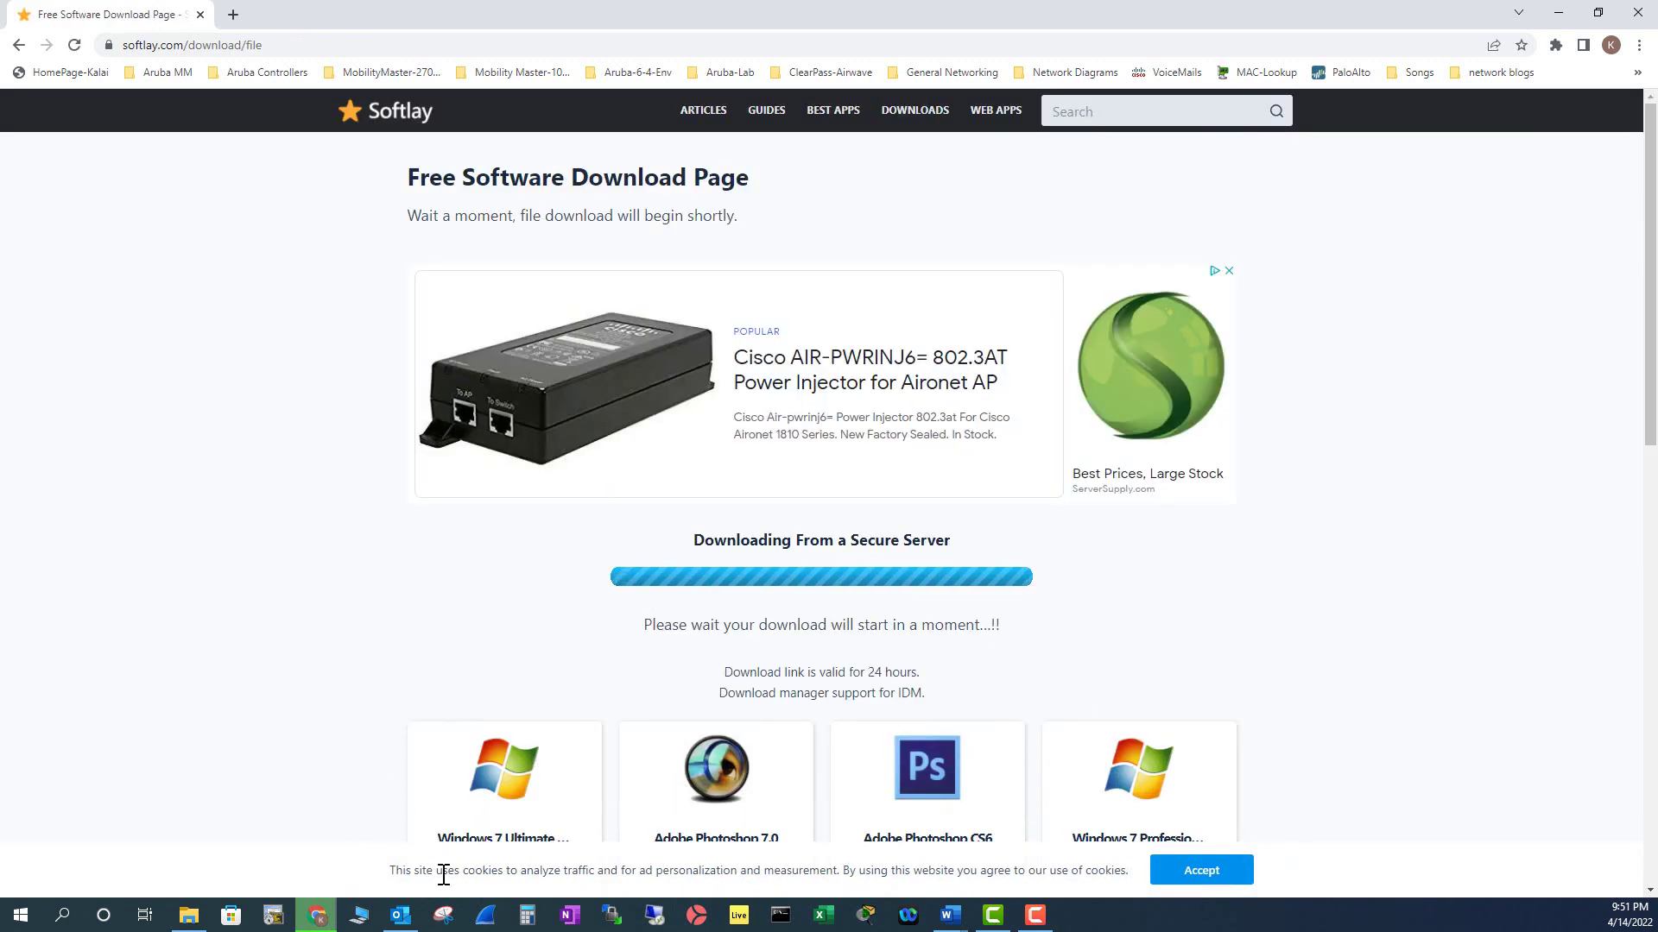
scroll(441, 863, "down", 4)
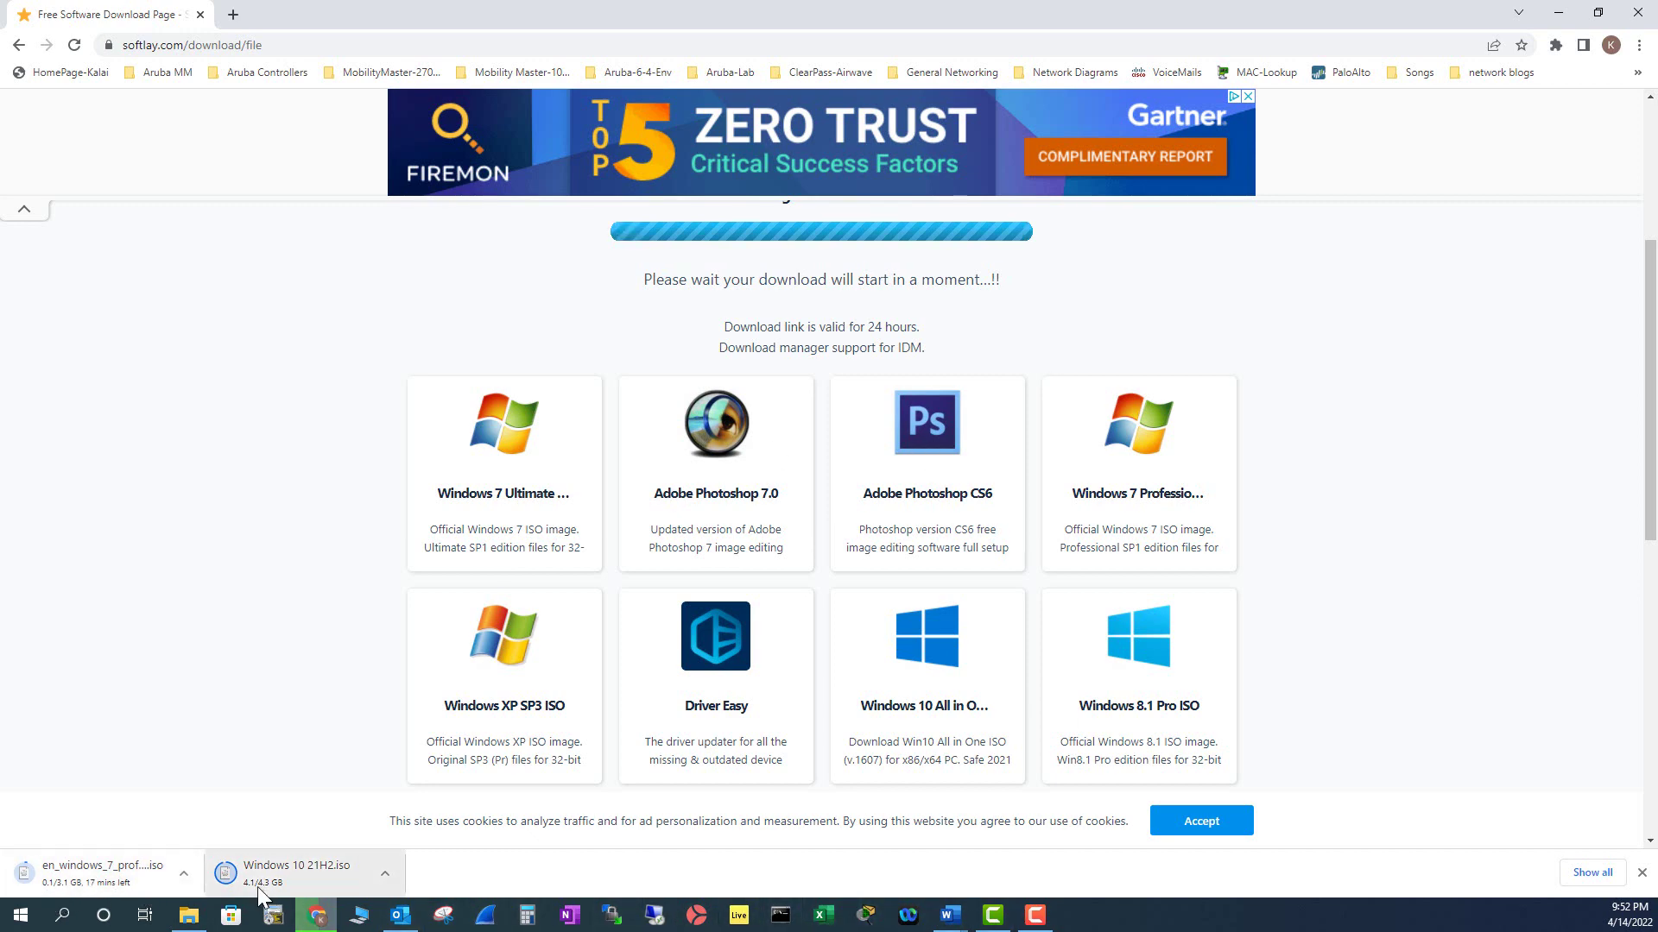
- Check the Windows 7 Professional x64 ISO in the Downloads folder, then open a new Chrome tab
left_click(188, 915)
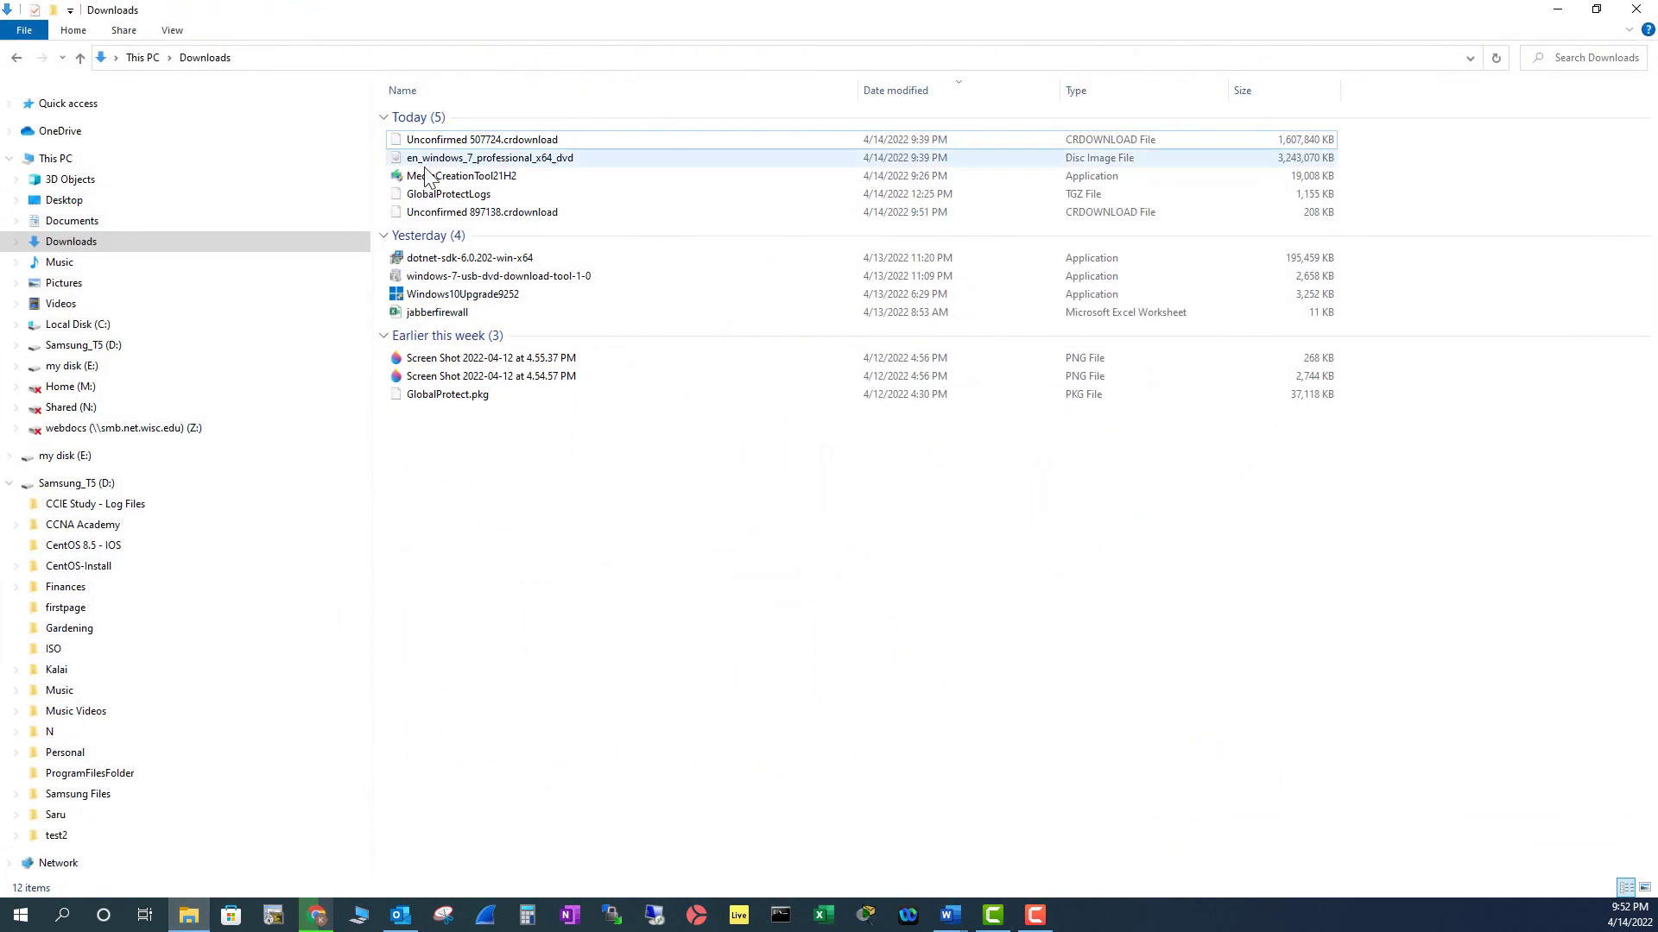
left_click(546, 162)
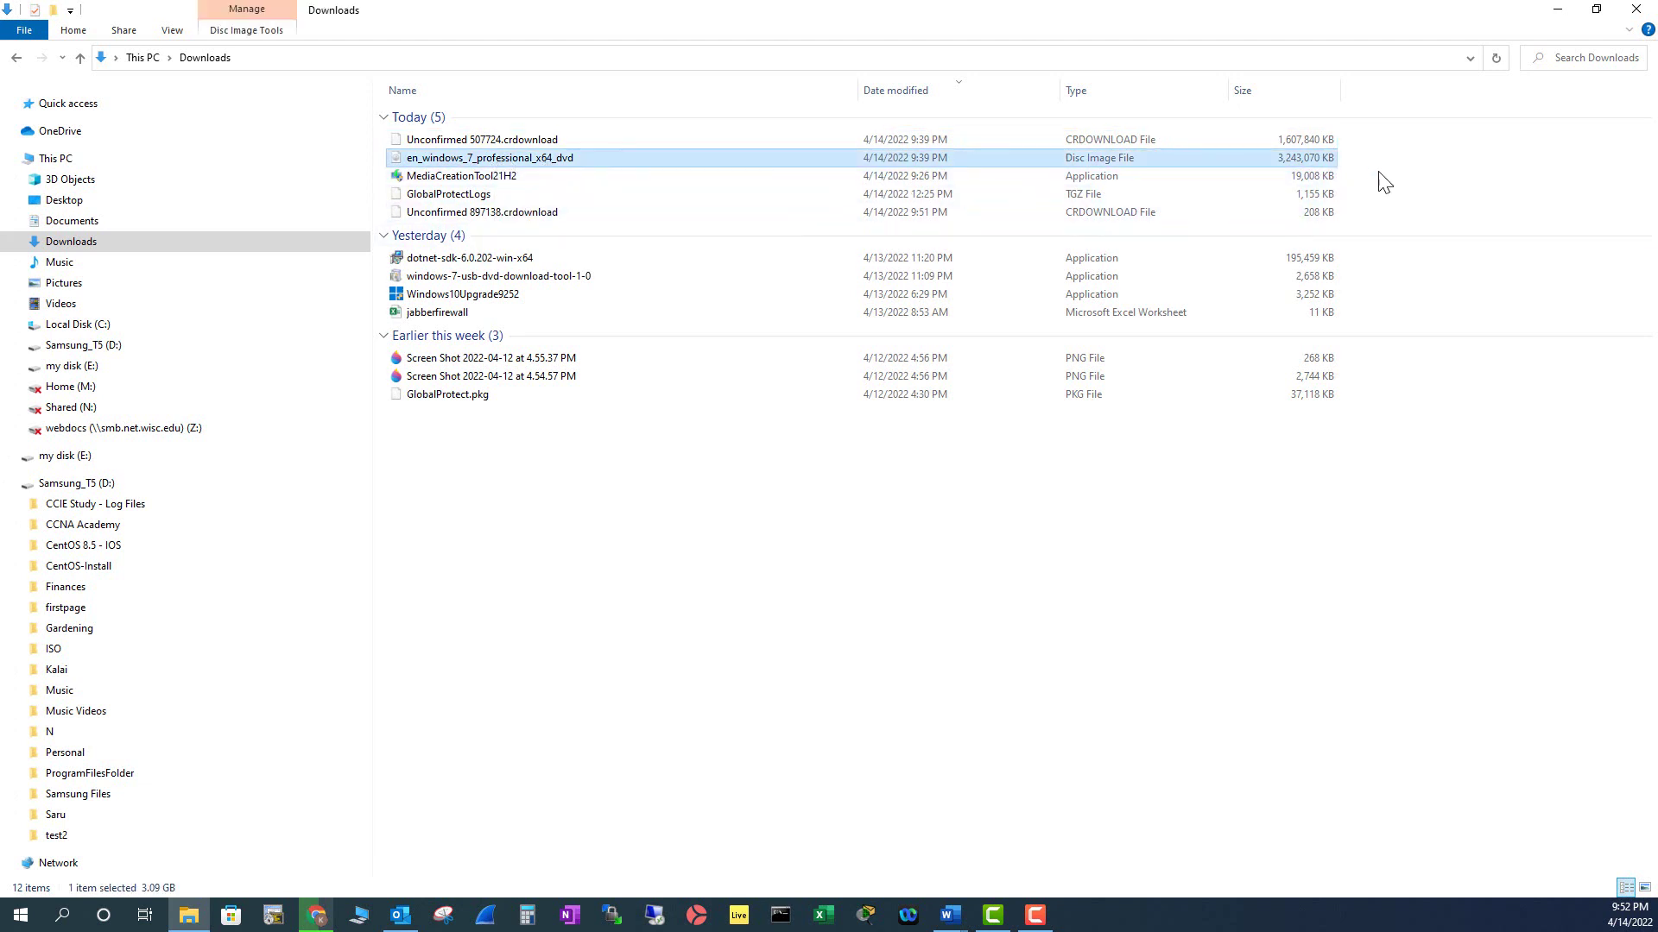
key("alt+Tab")
left_click(663, 362)
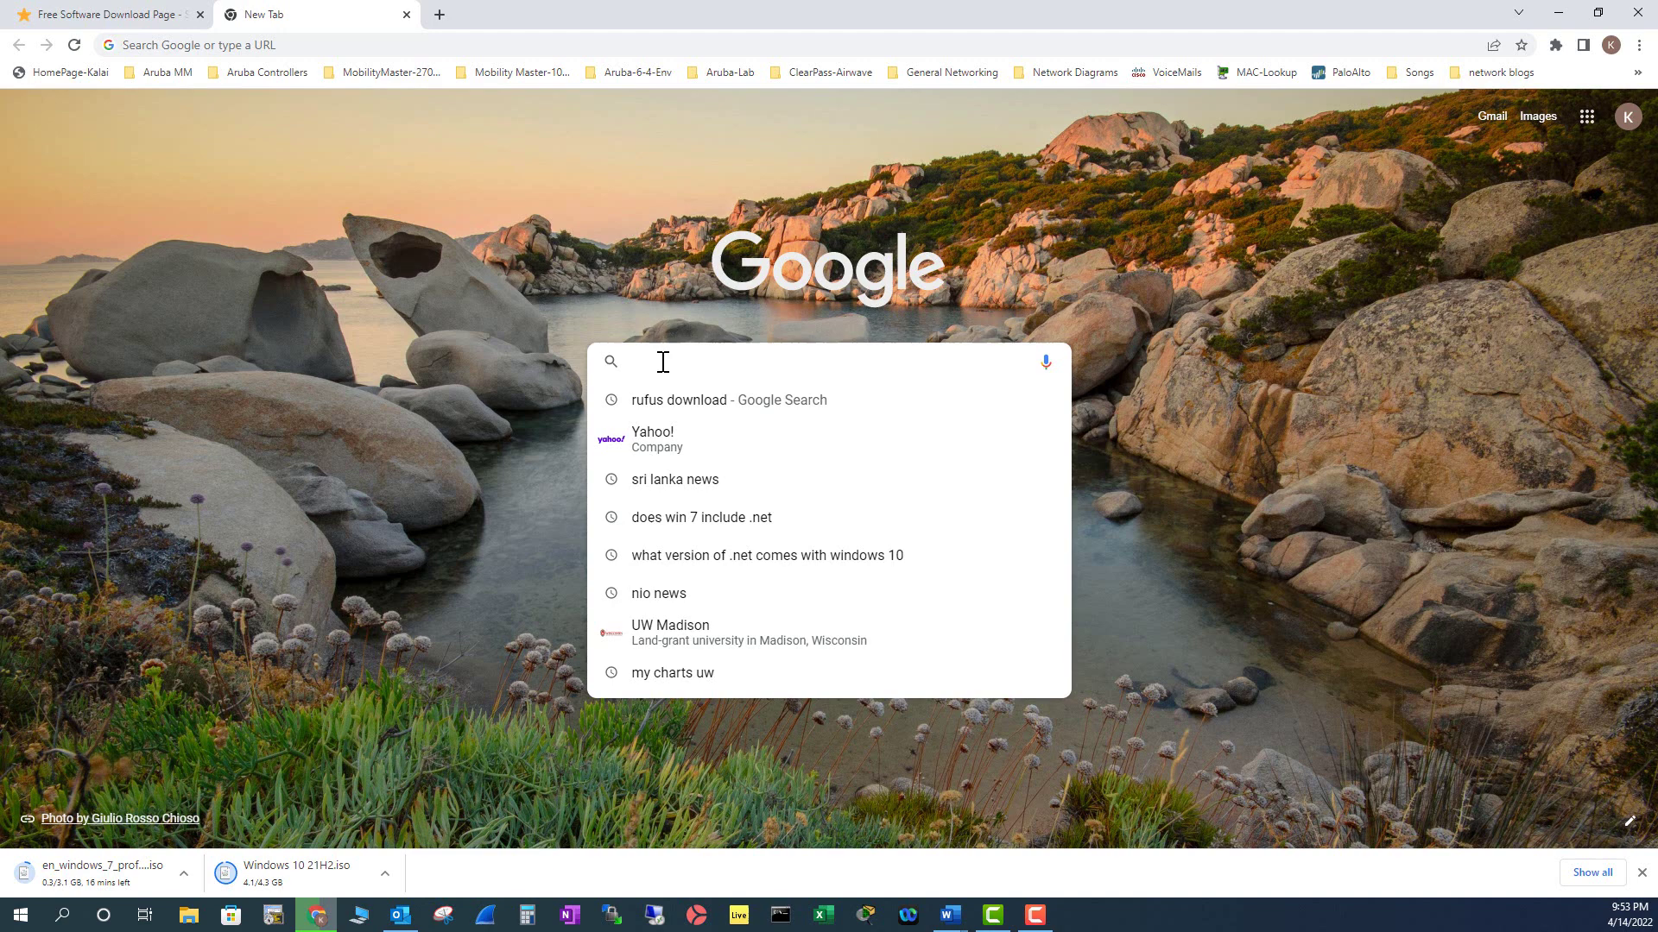
- Search for Rufus and open the official rufus.ie website
left_click(470, 290)
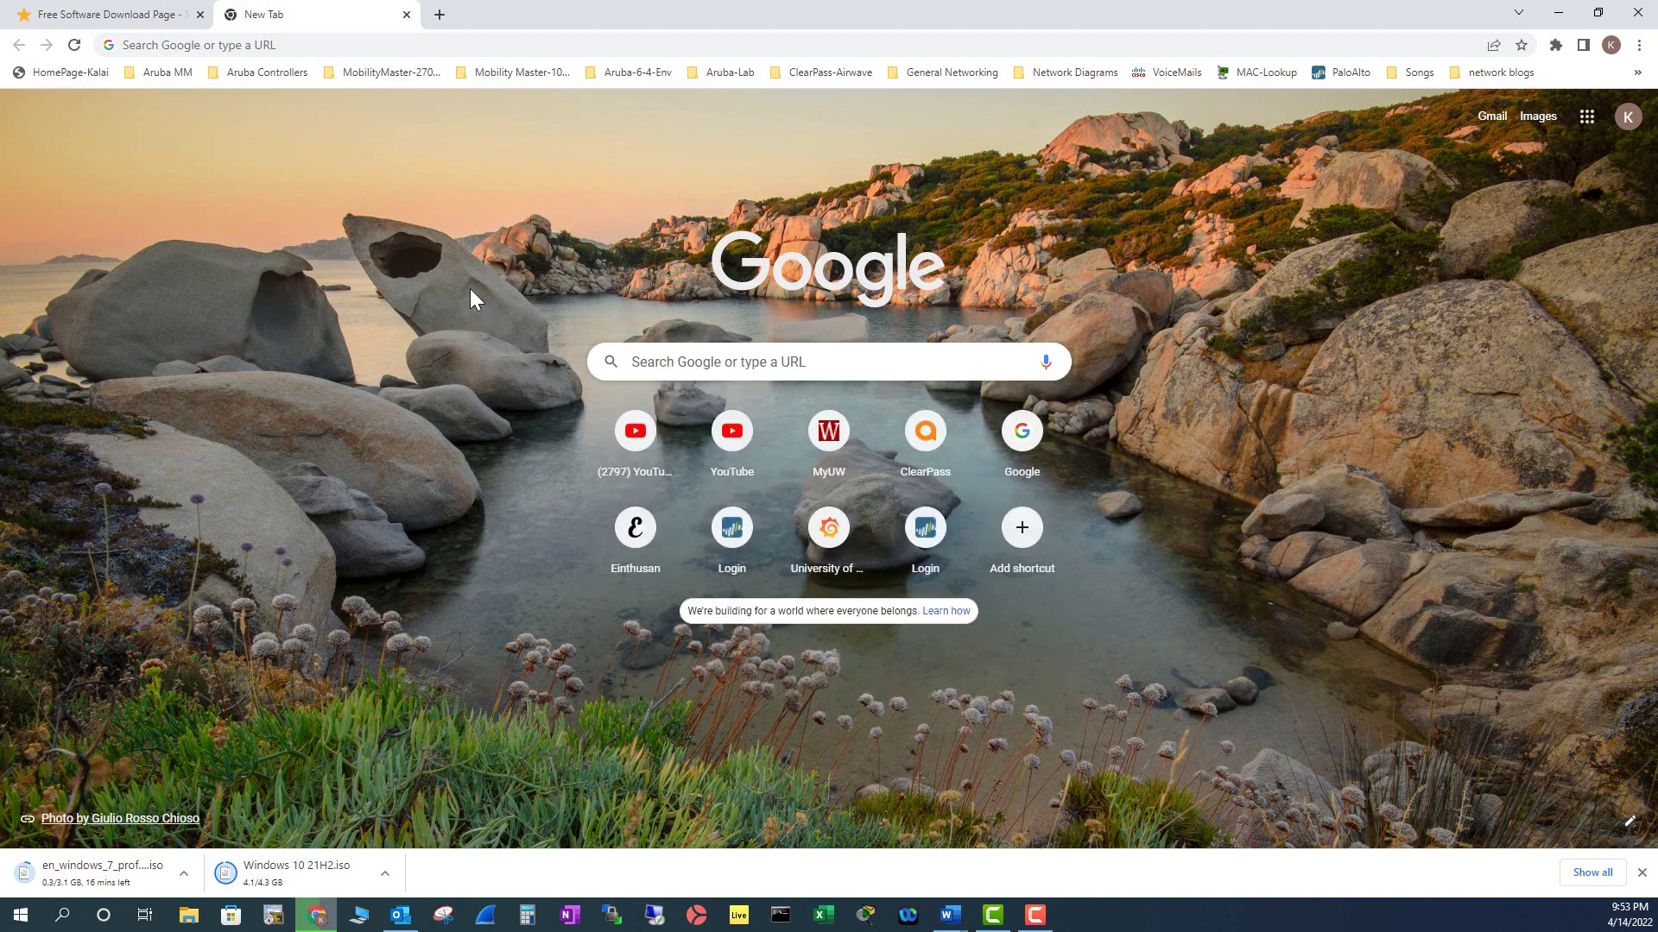
left_click(691, 358)
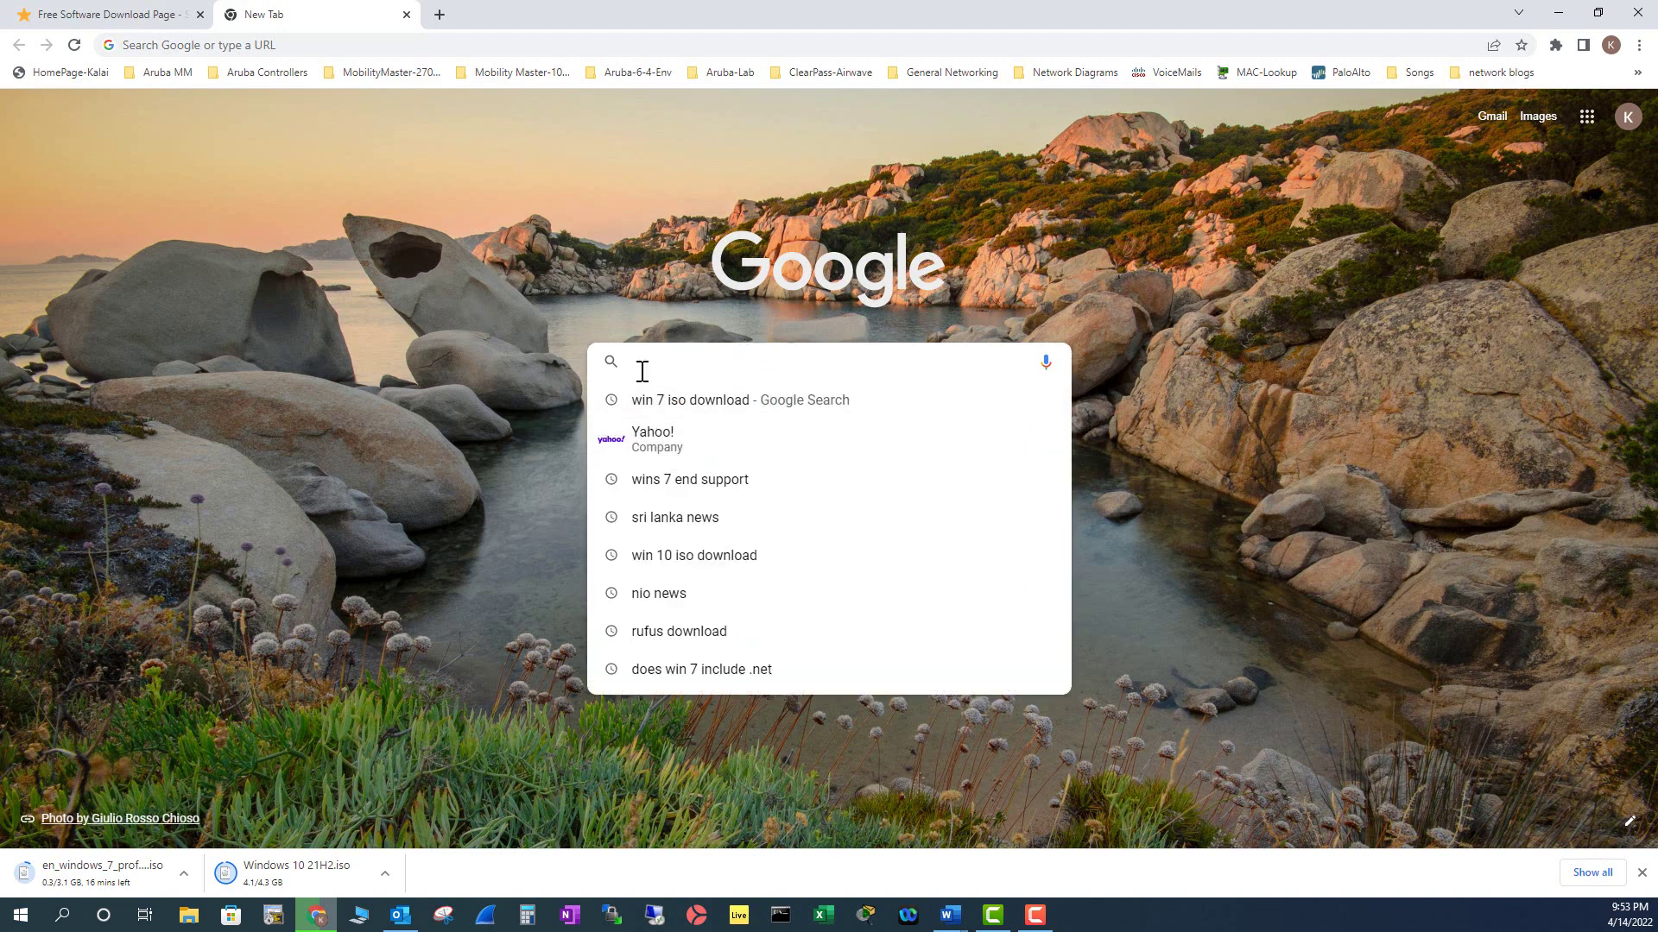
type("rufus download")
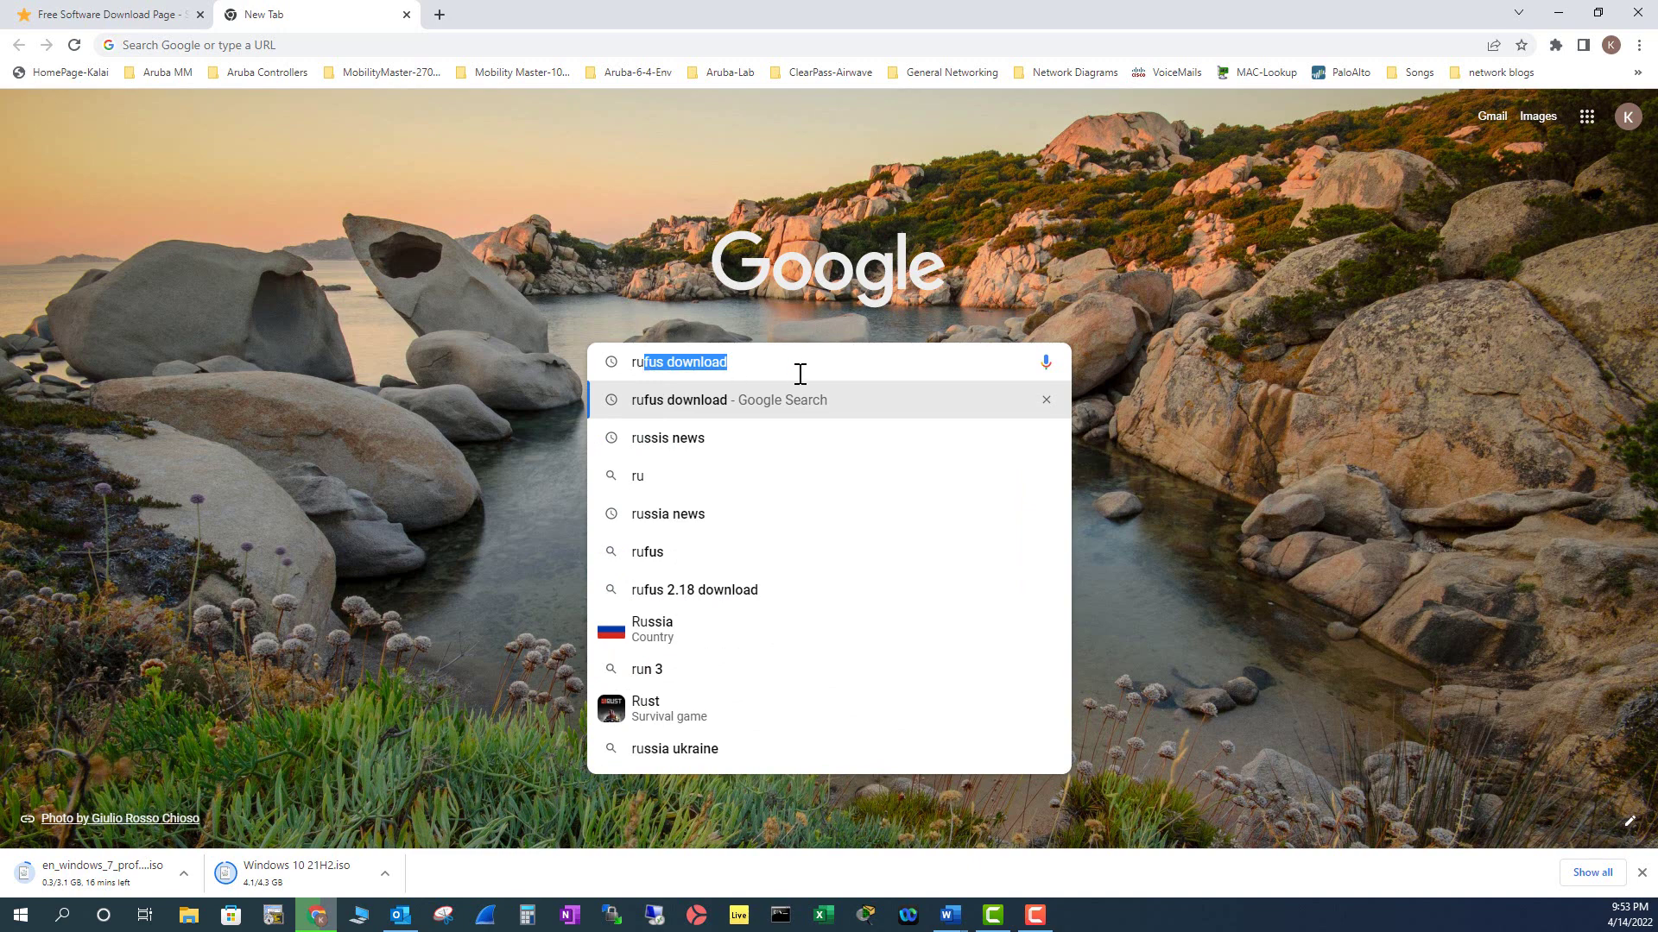
key("Return")
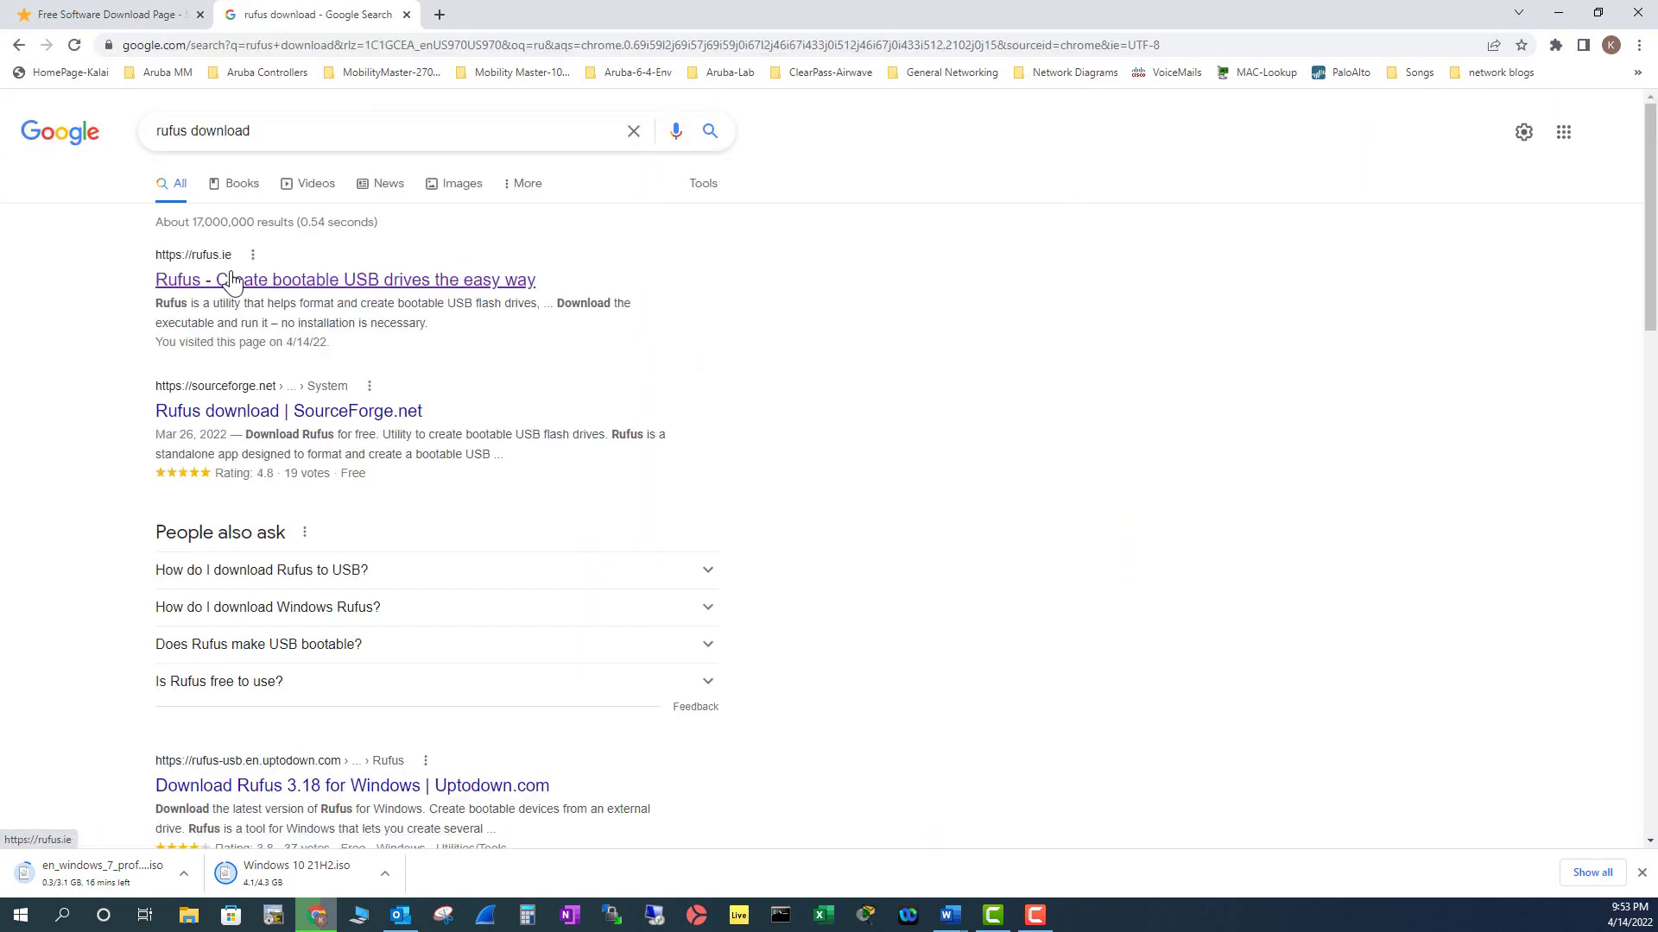
left_click(229, 287)
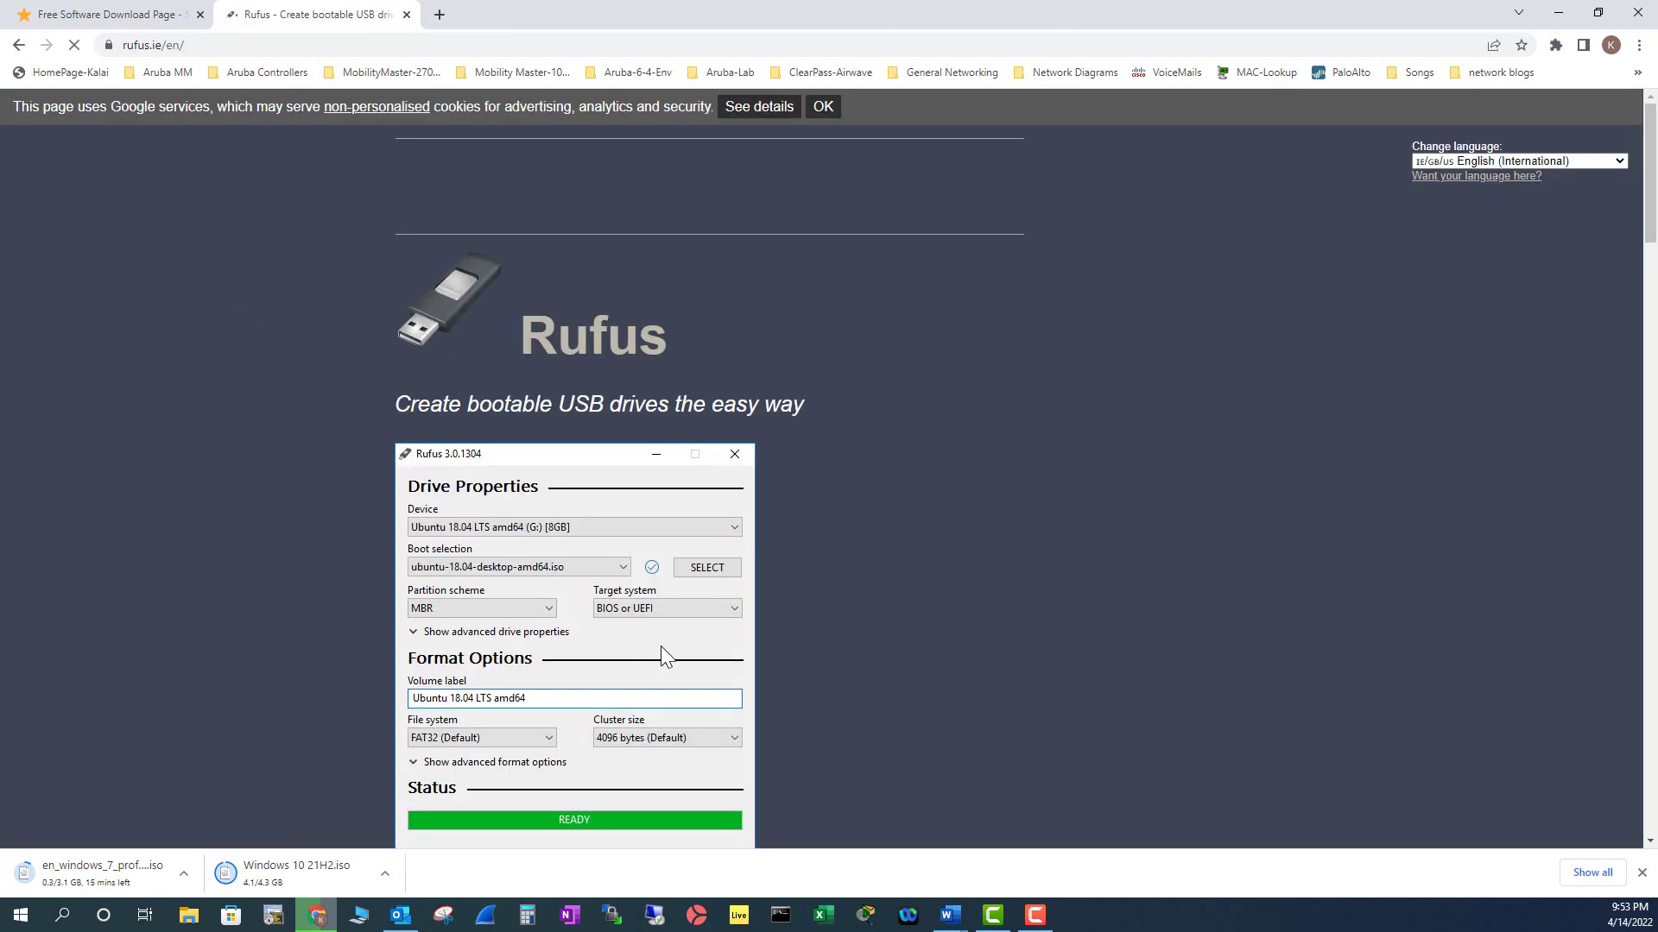
- Download Rufus 3.18 and run rufus-3.18.exe from the download shelf
scroll(665, 639, "down", 5)
scroll(670, 625, "down", 5)
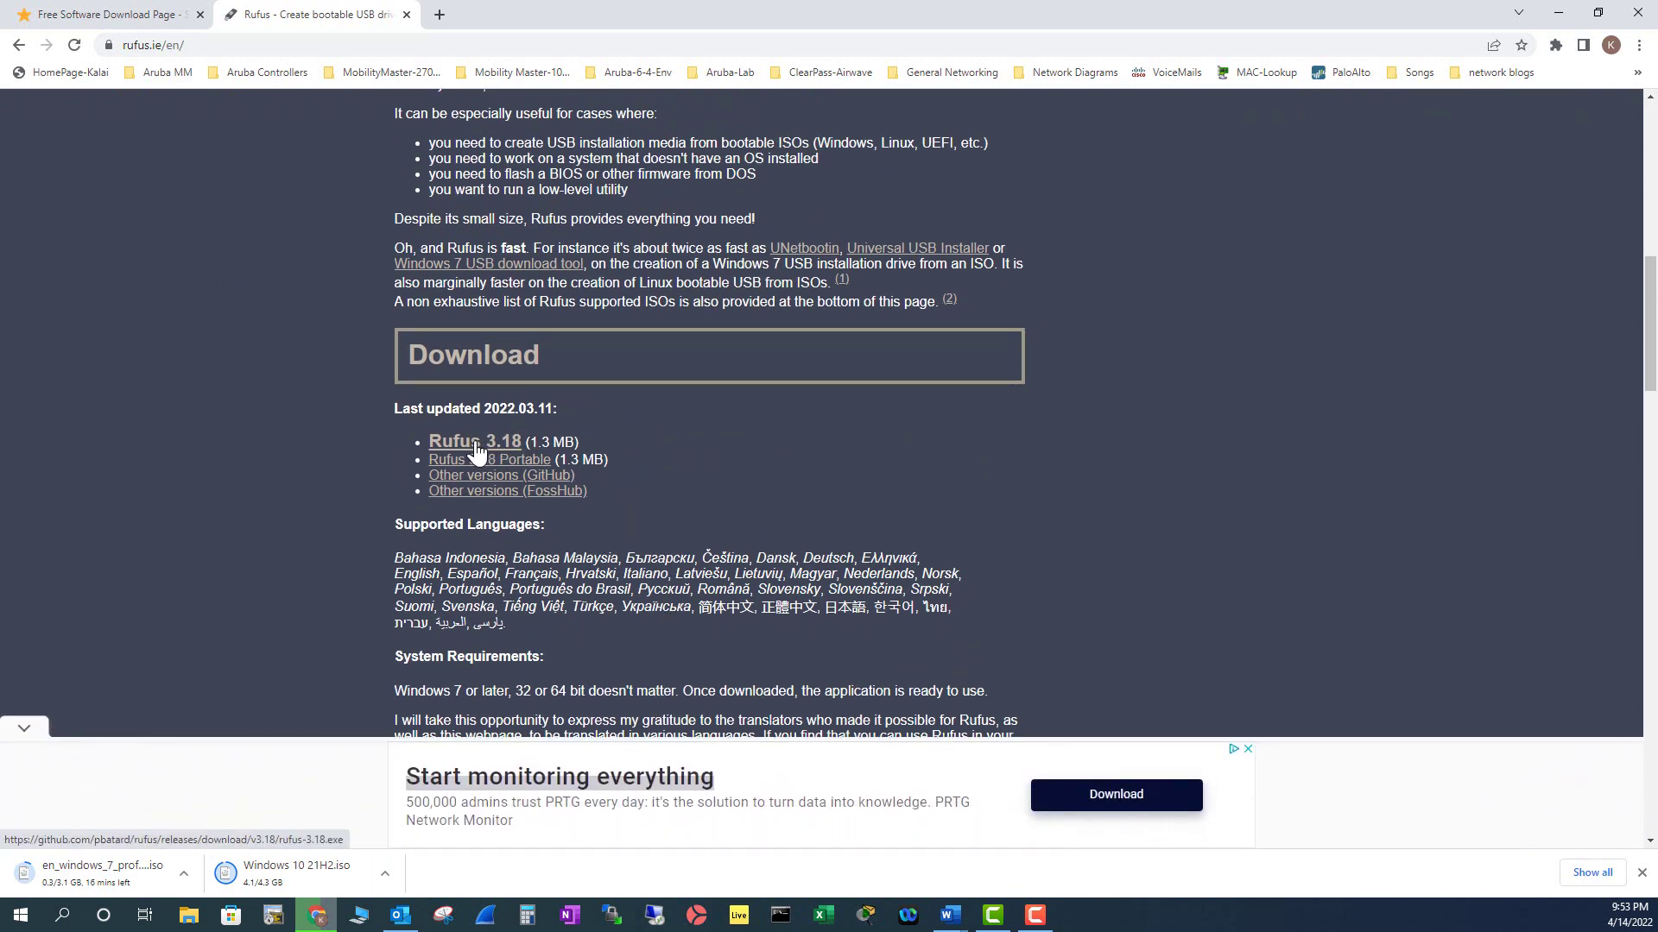
left_click(475, 444)
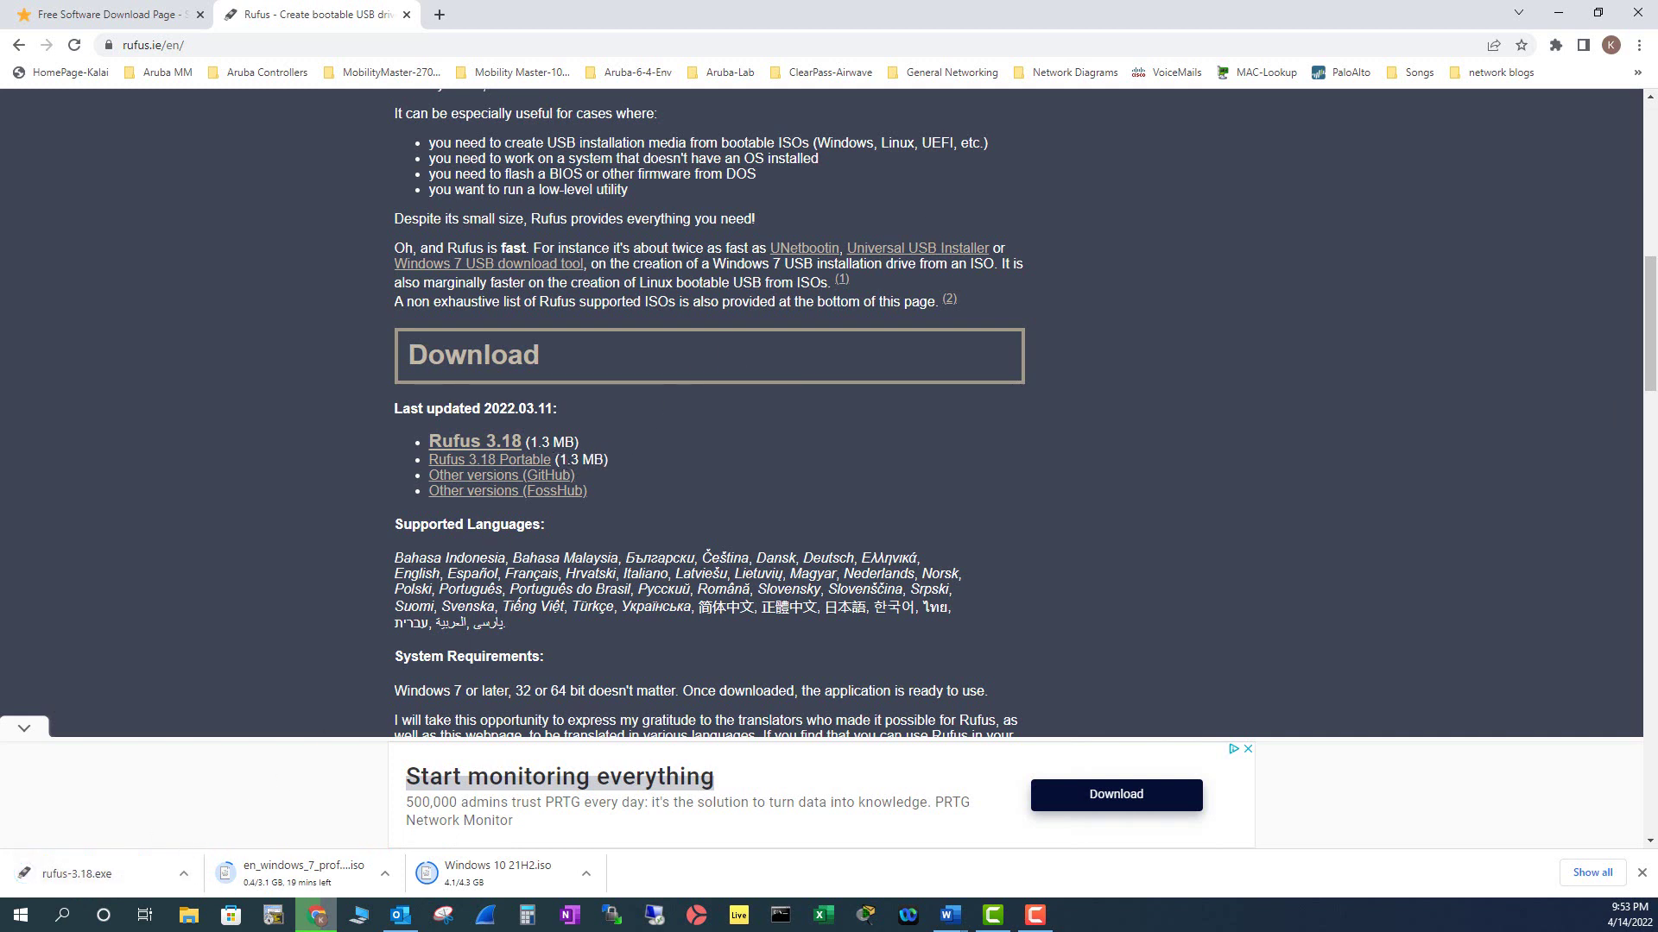
left_click(118, 873)
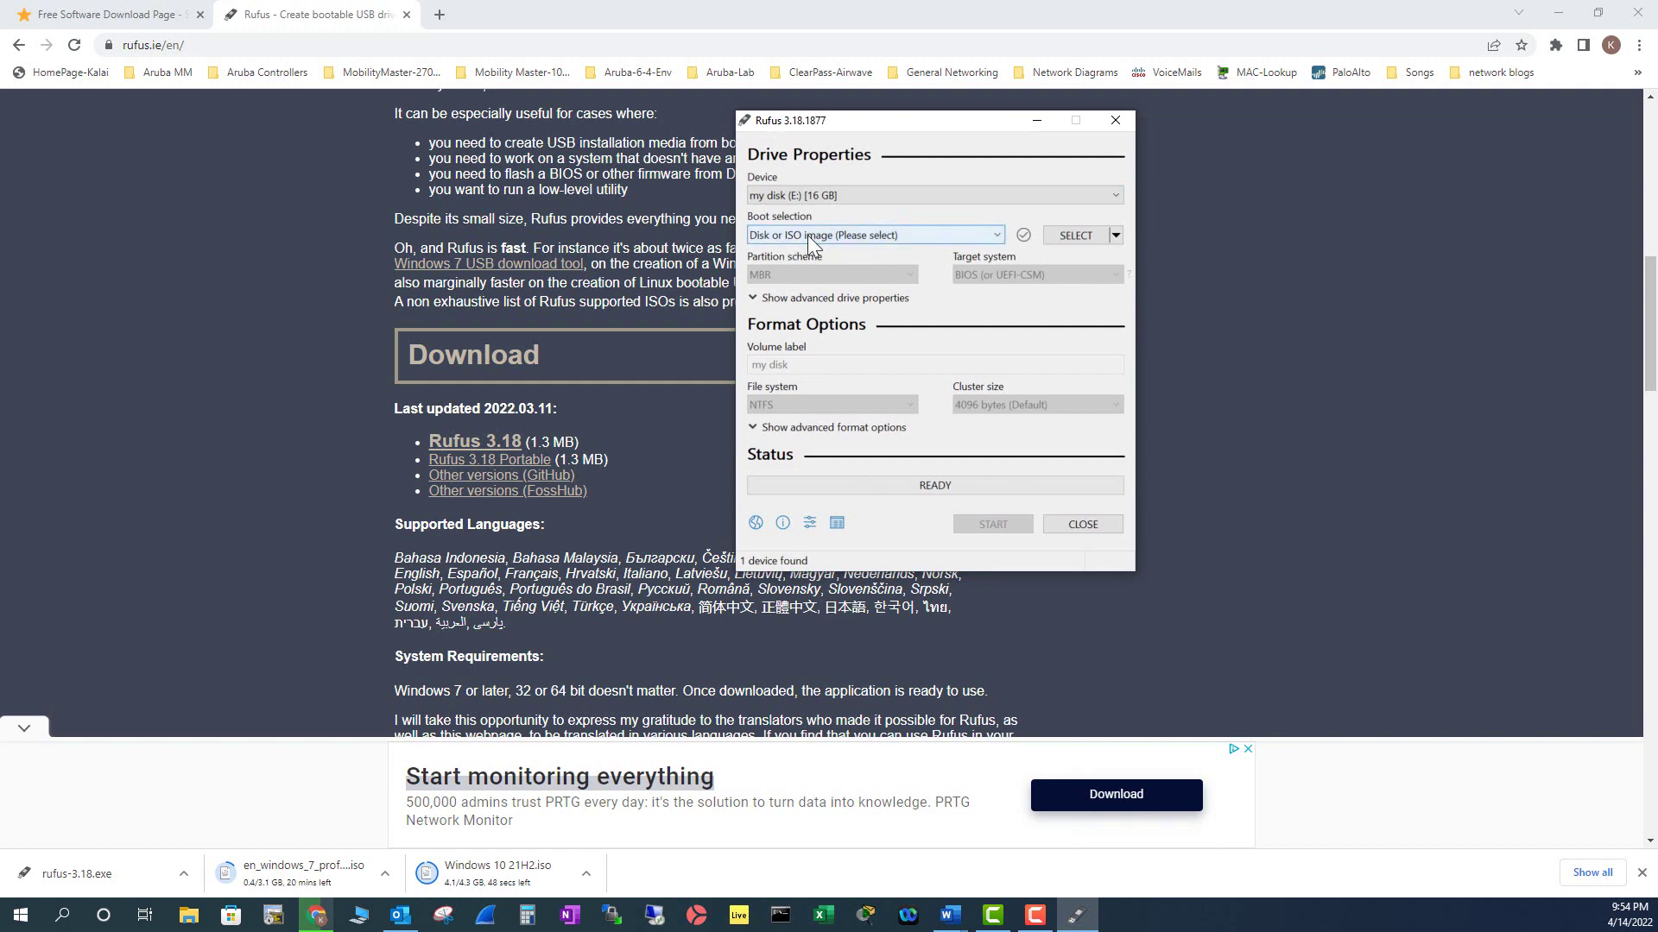
- Load en_windows_7_professional_x64_dvd.iso from Downloads as the boot image
left_click(1083, 233)
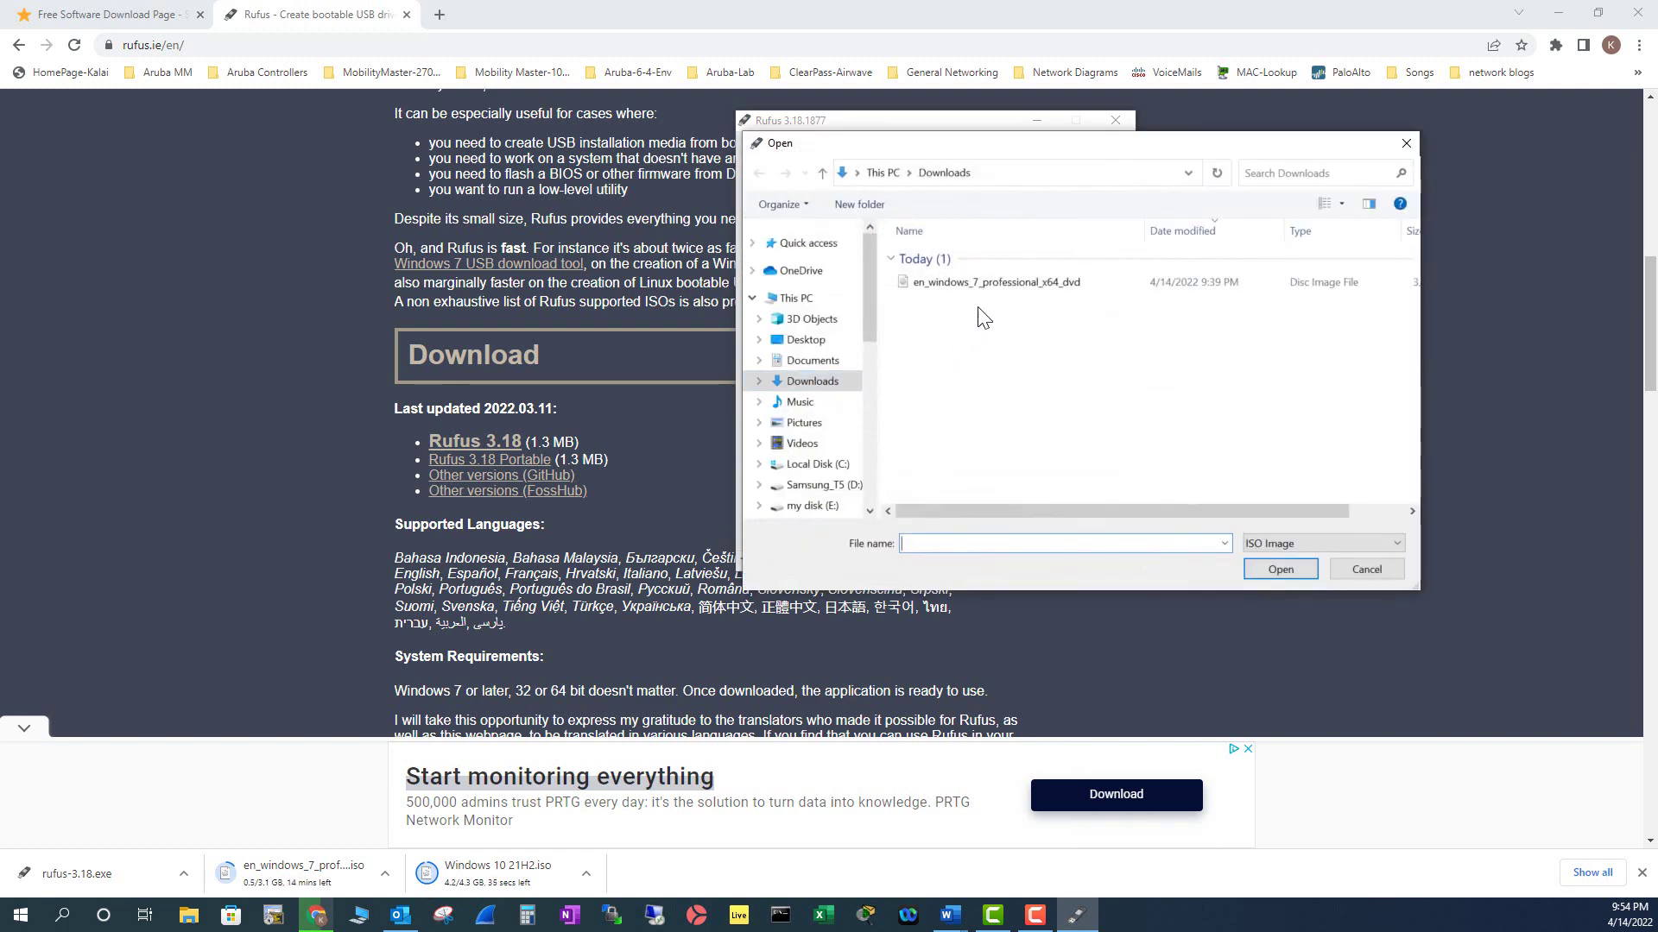
left_click(998, 283)
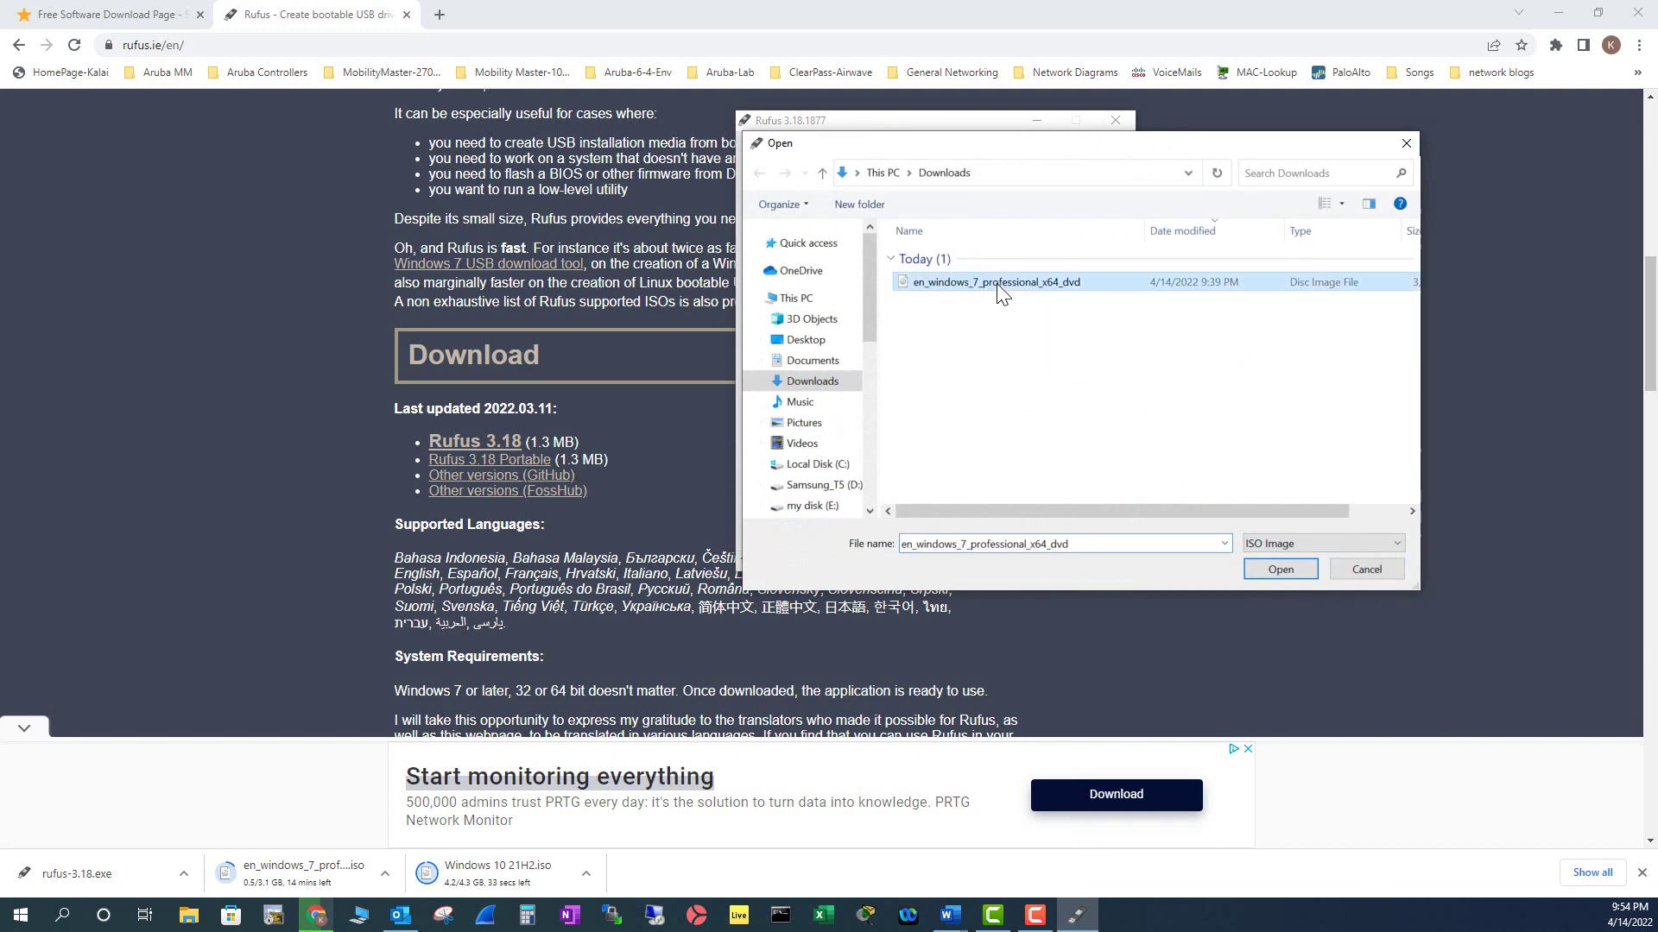
double_click(997, 284)
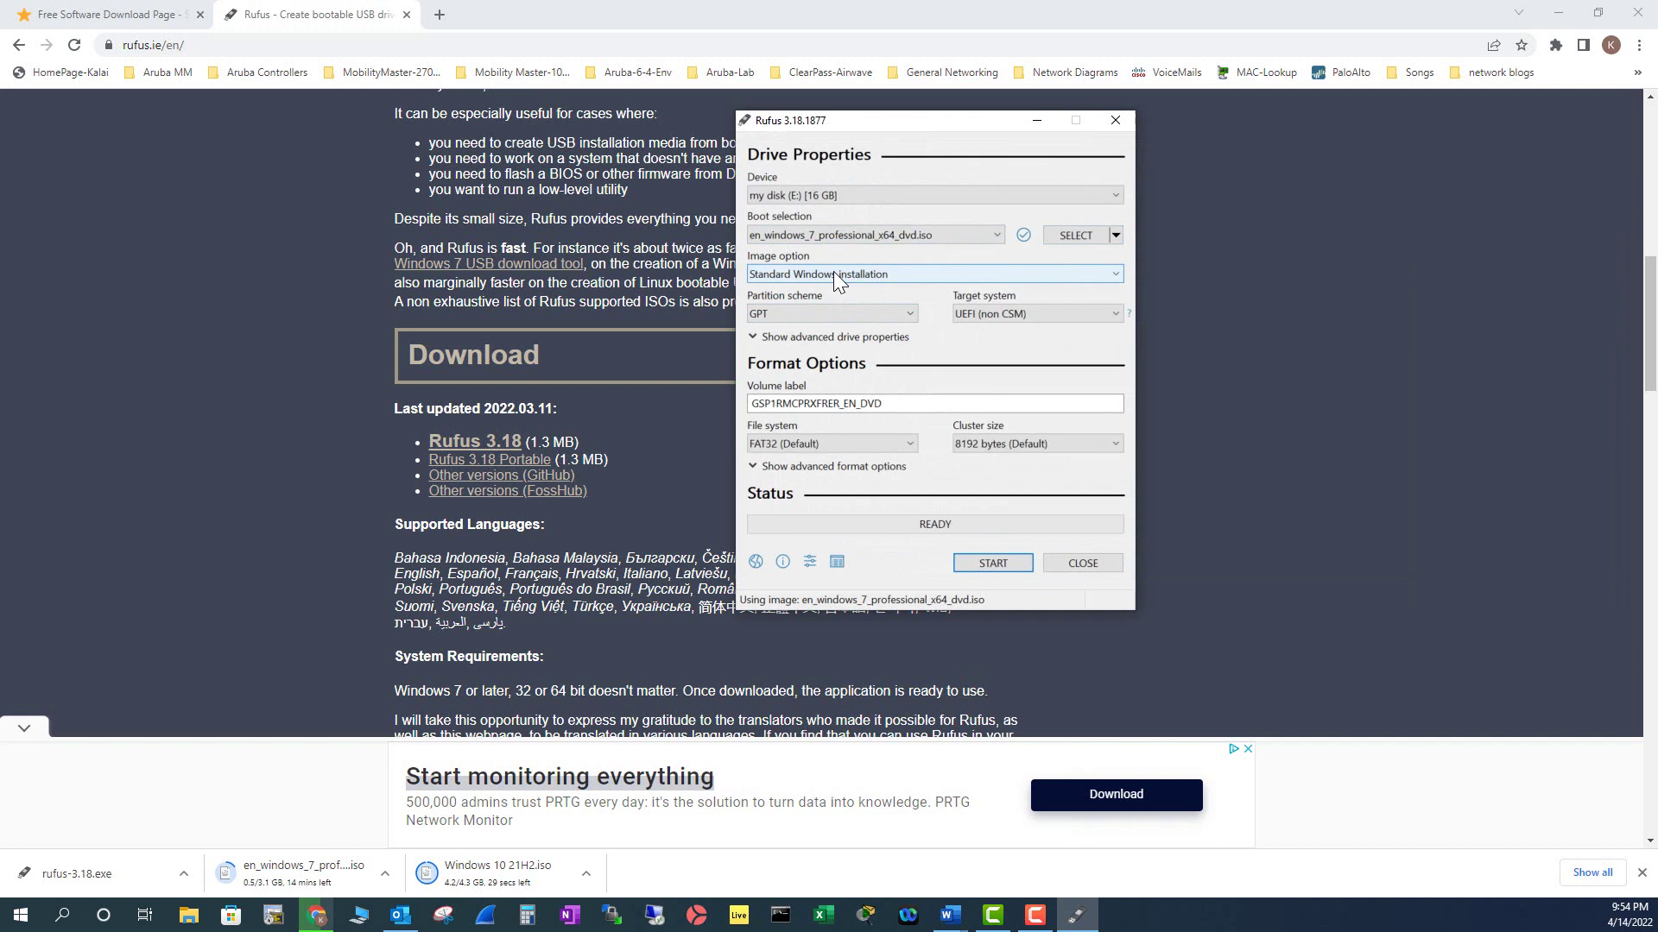
- Keep Standard Windows installation and GPT partitioning, and set the file system to NTFS
left_click(834, 273)
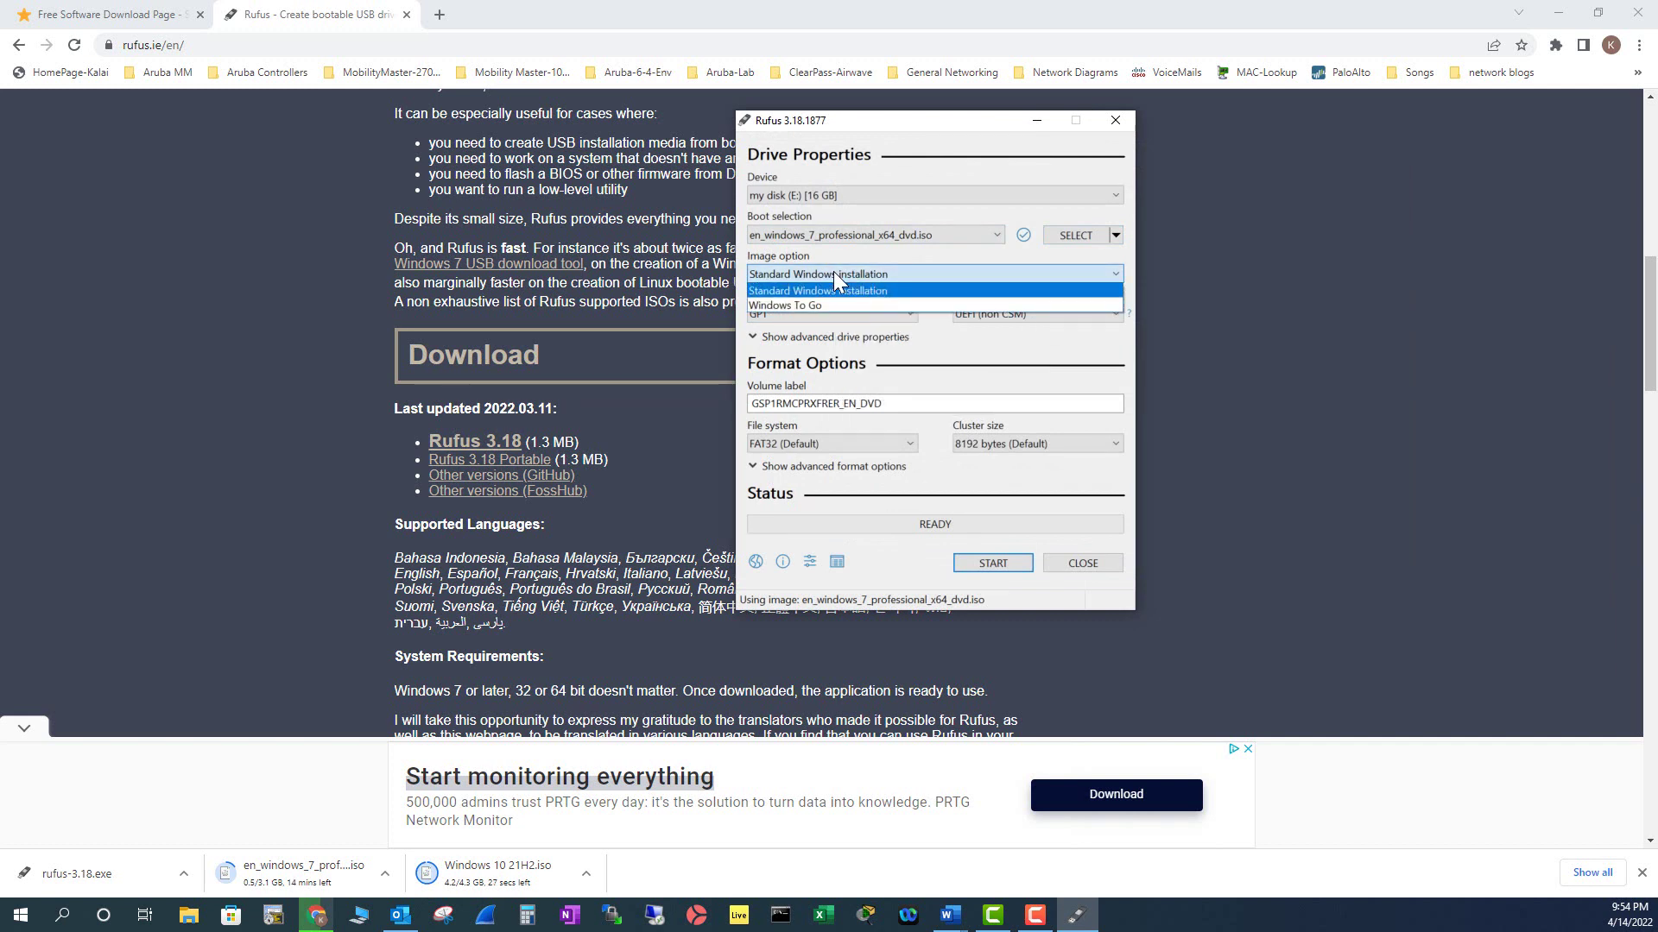
left_click(834, 275)
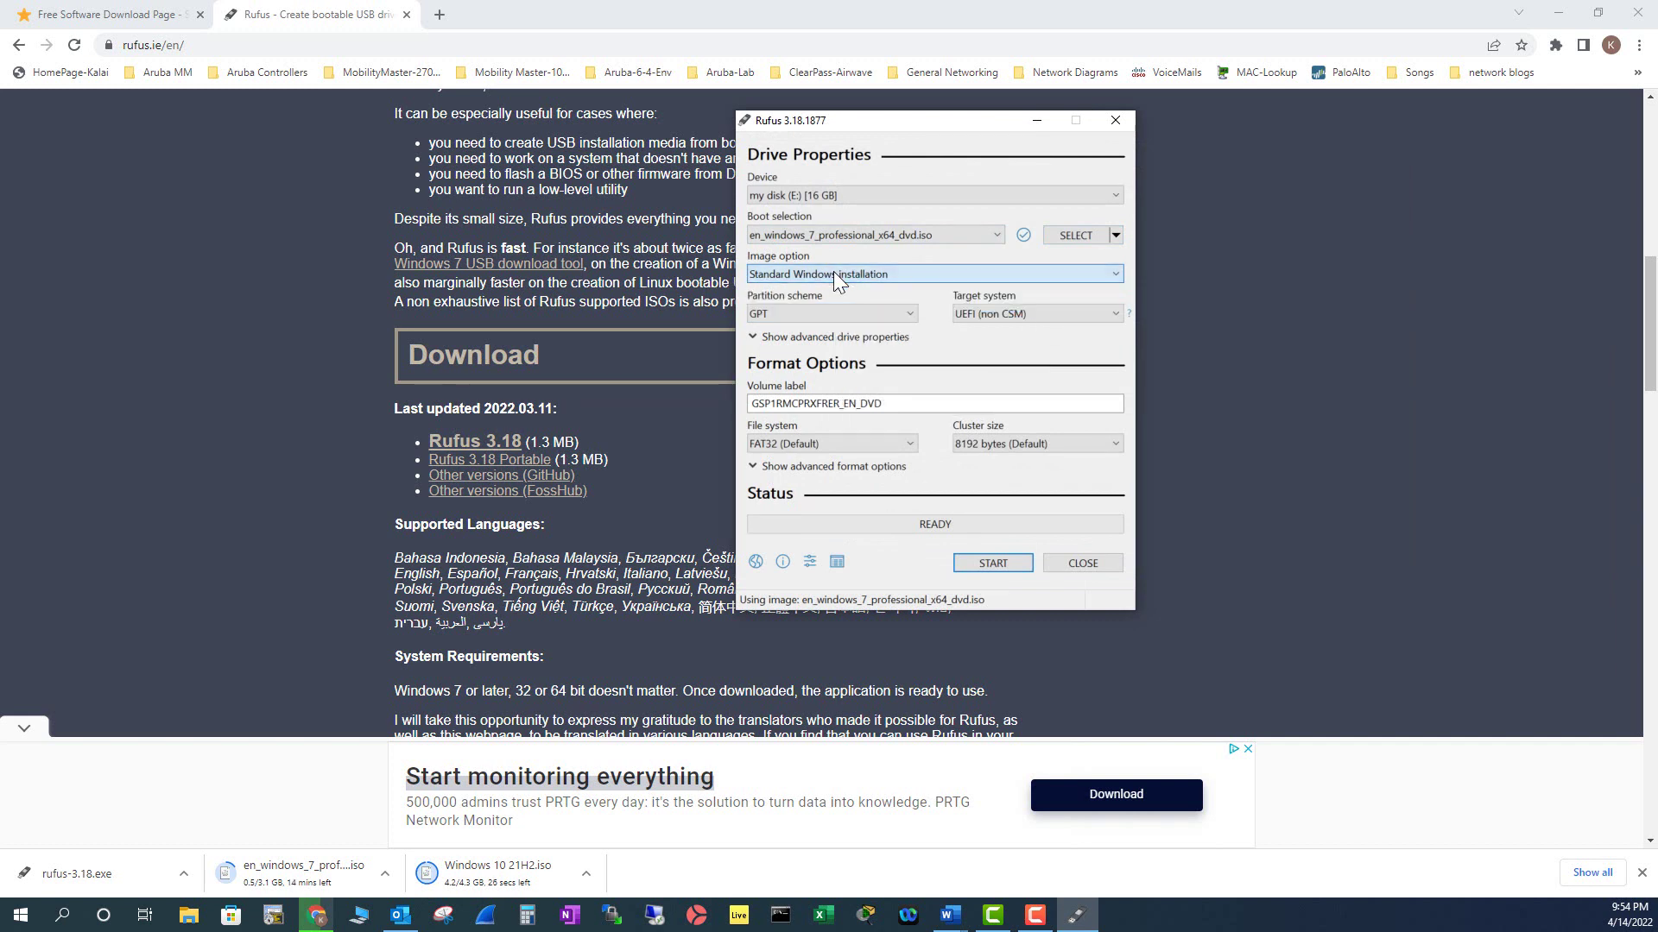
left_click(809, 315)
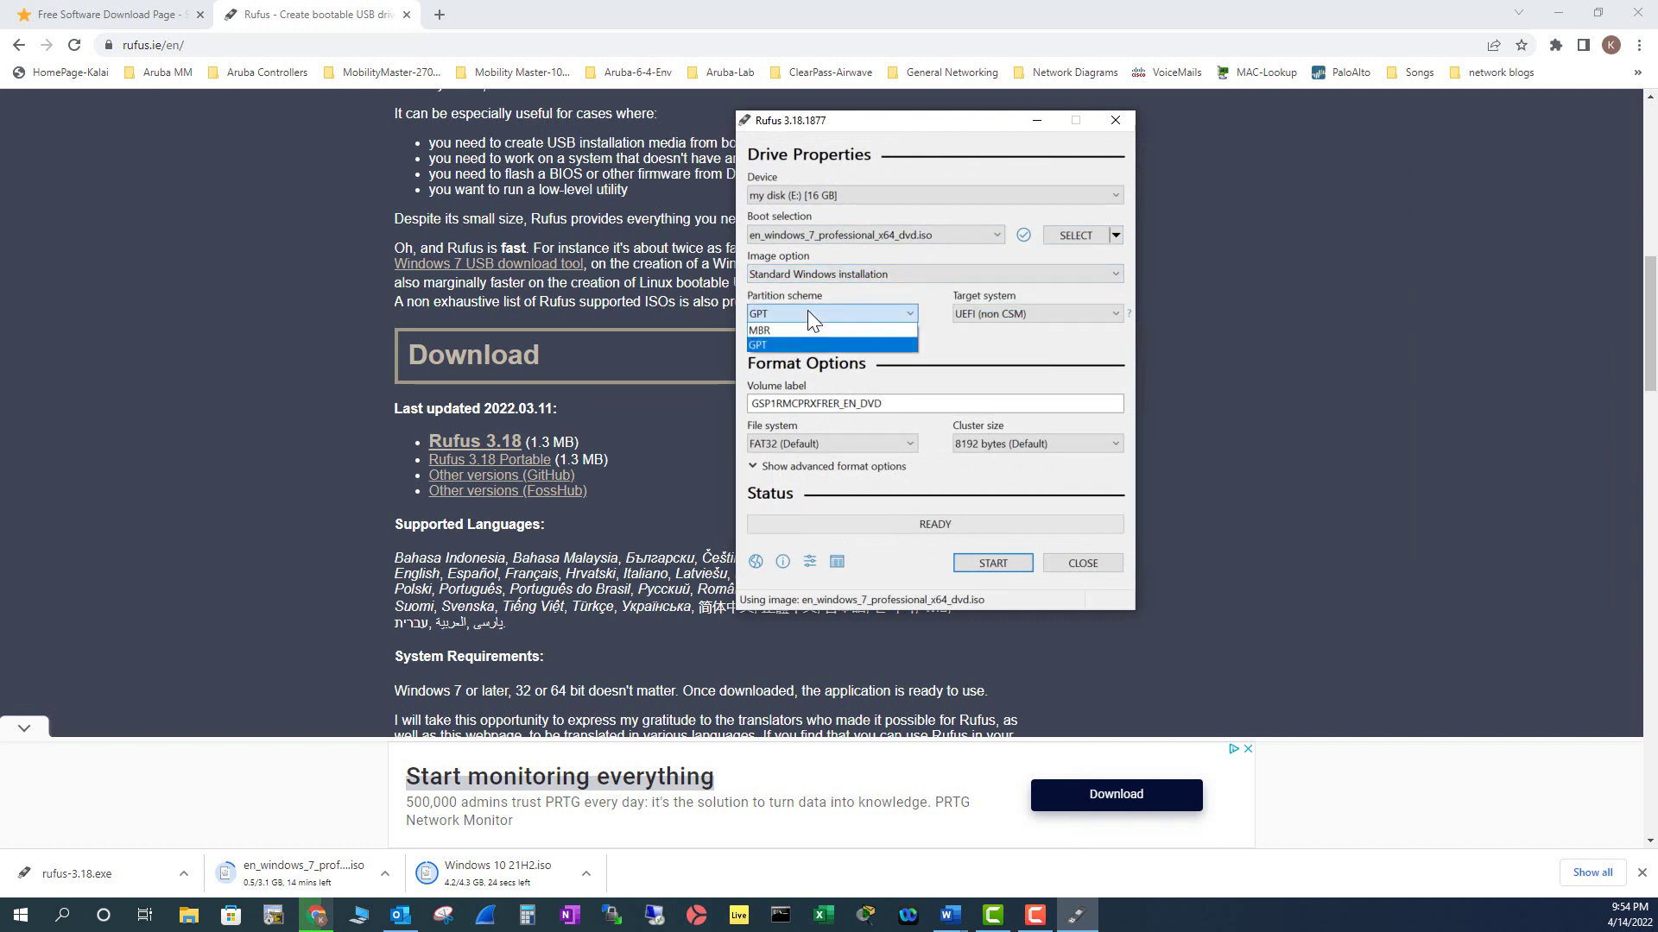
left_click(777, 343)
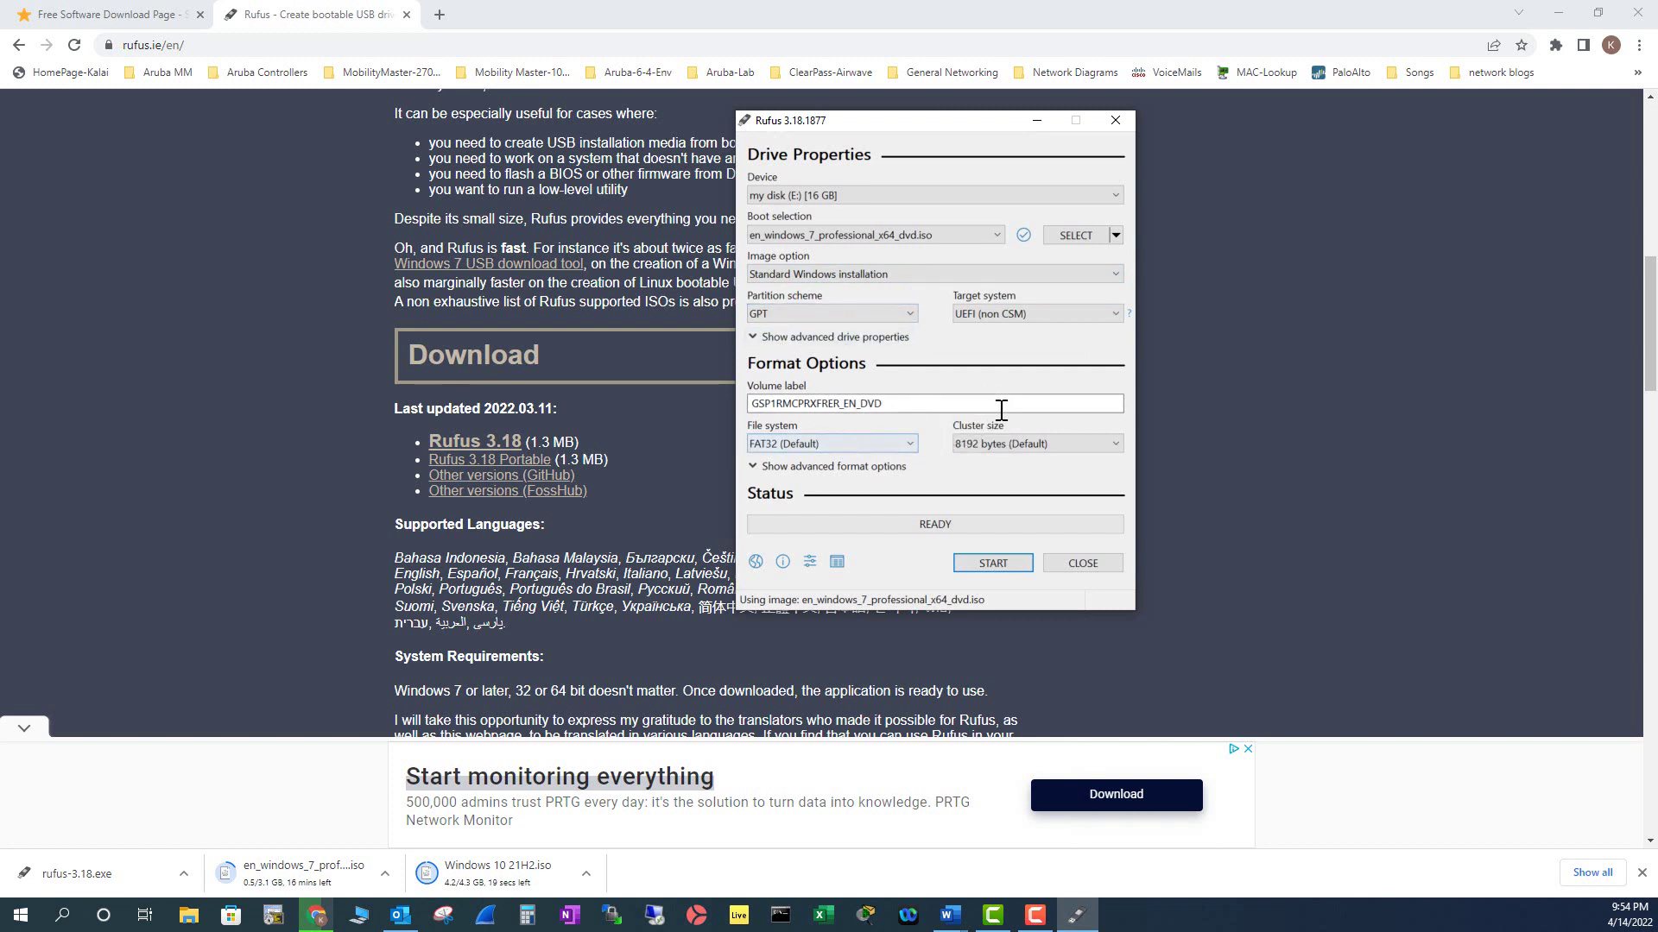
left_click(904, 442)
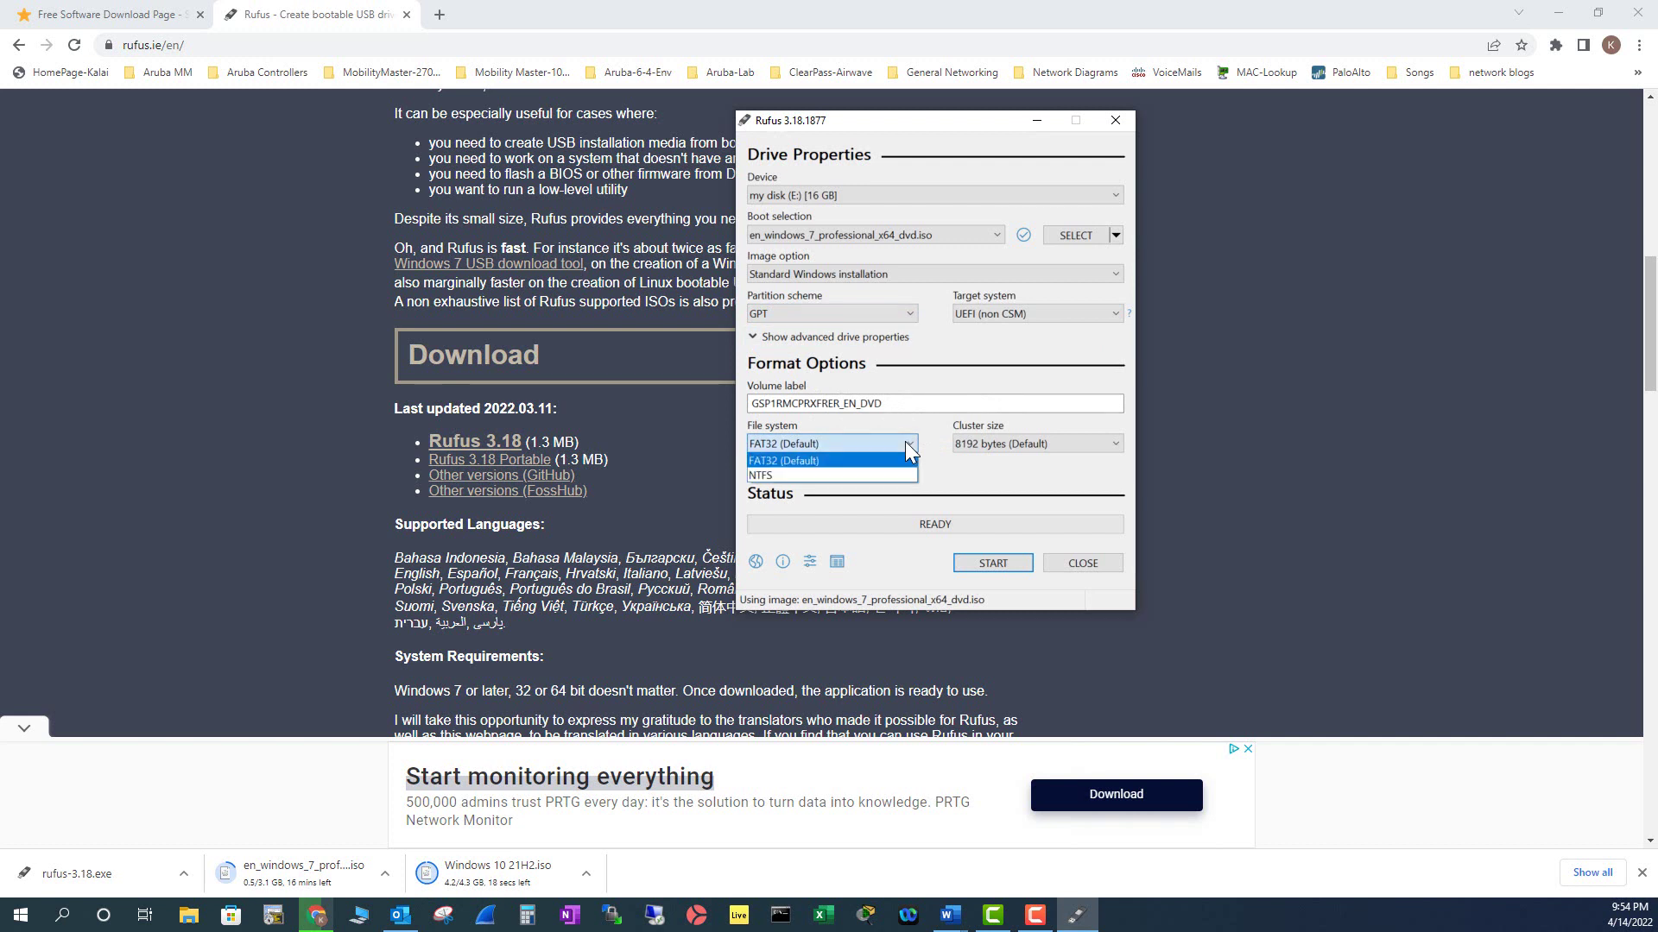
left_click(805, 475)
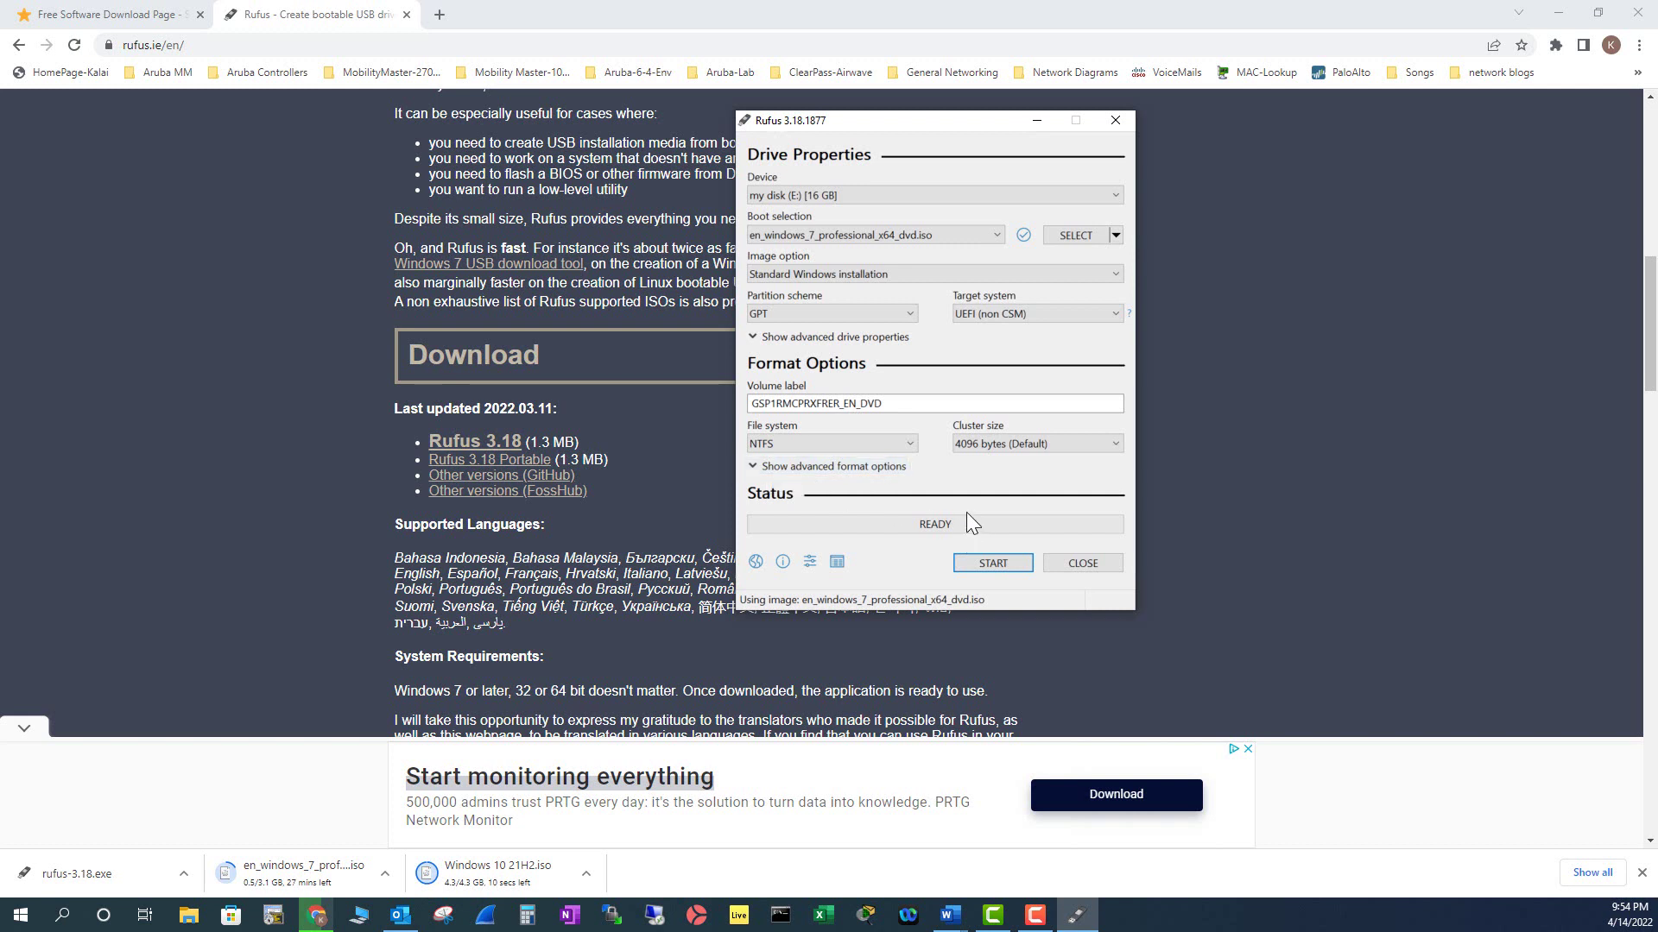
- Start writing the ISO, accept erasing the drive's data, and wait until Rufus shows READY
left_click(996, 556)
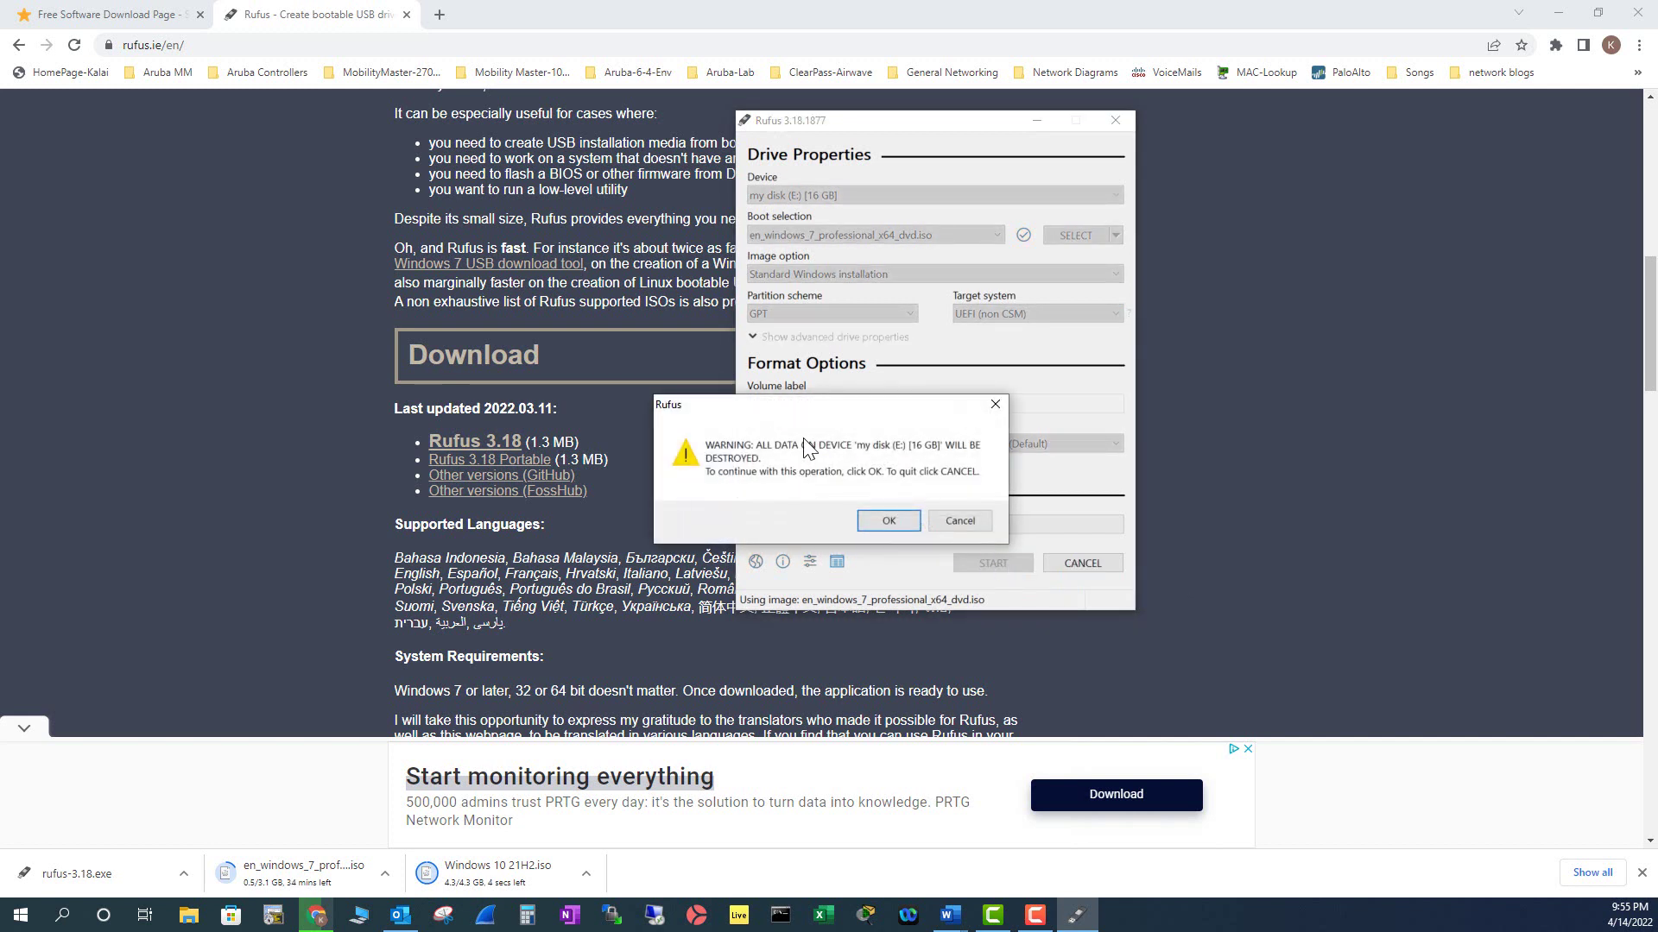
left_click(891, 523)
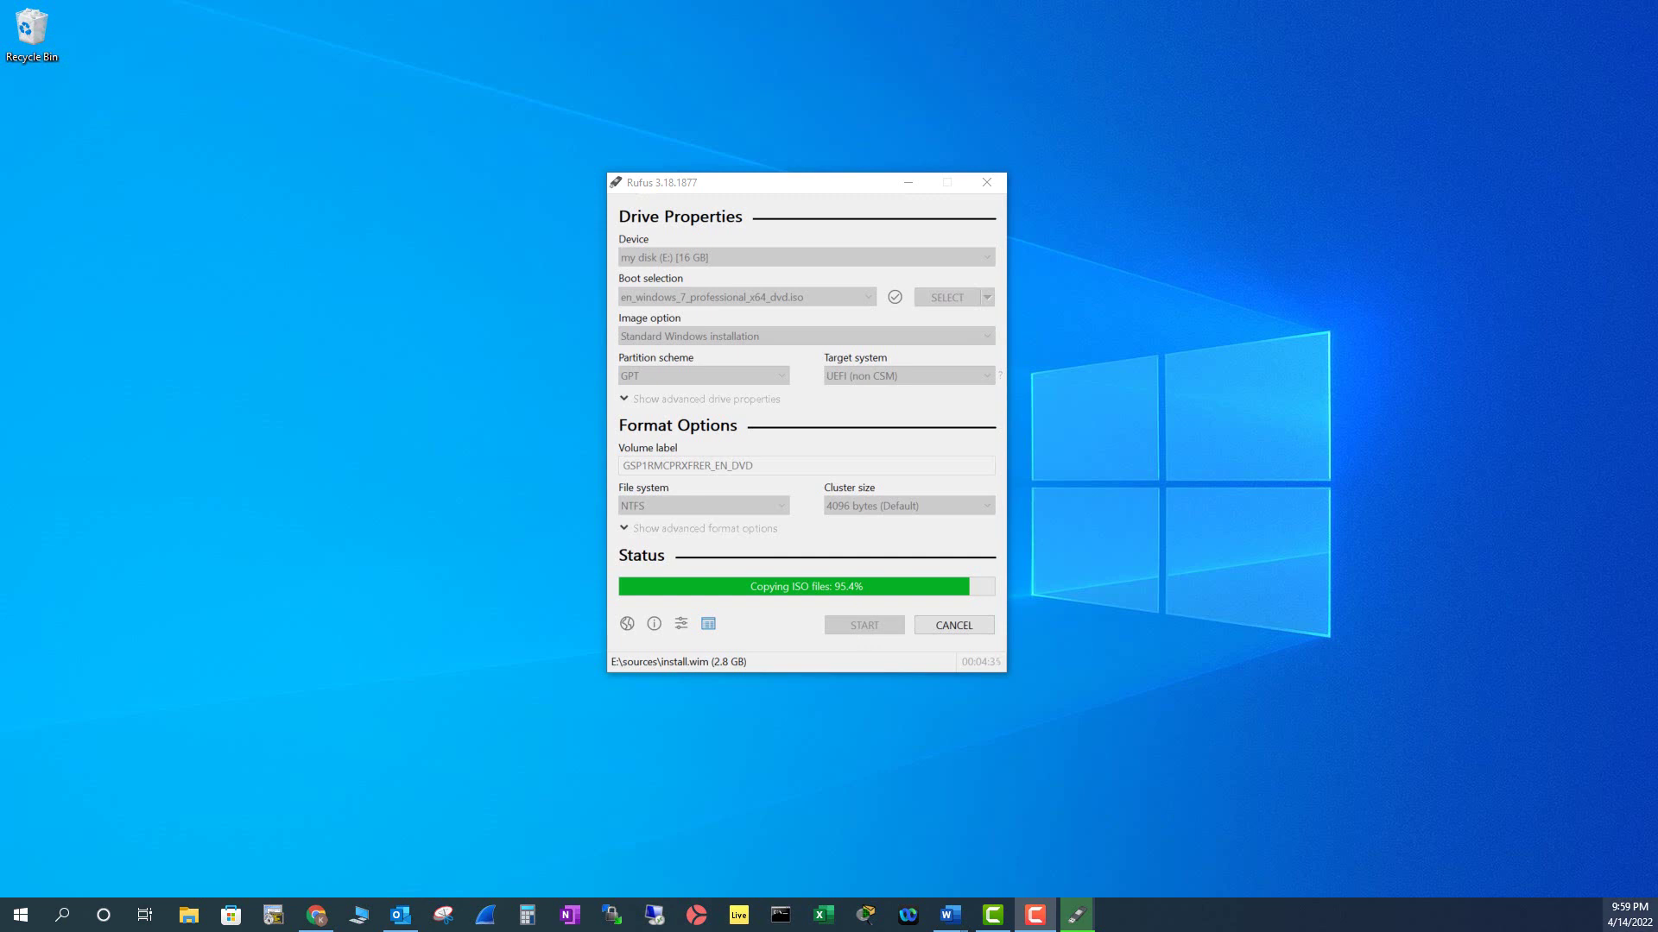
mouse_move(1634, 924)
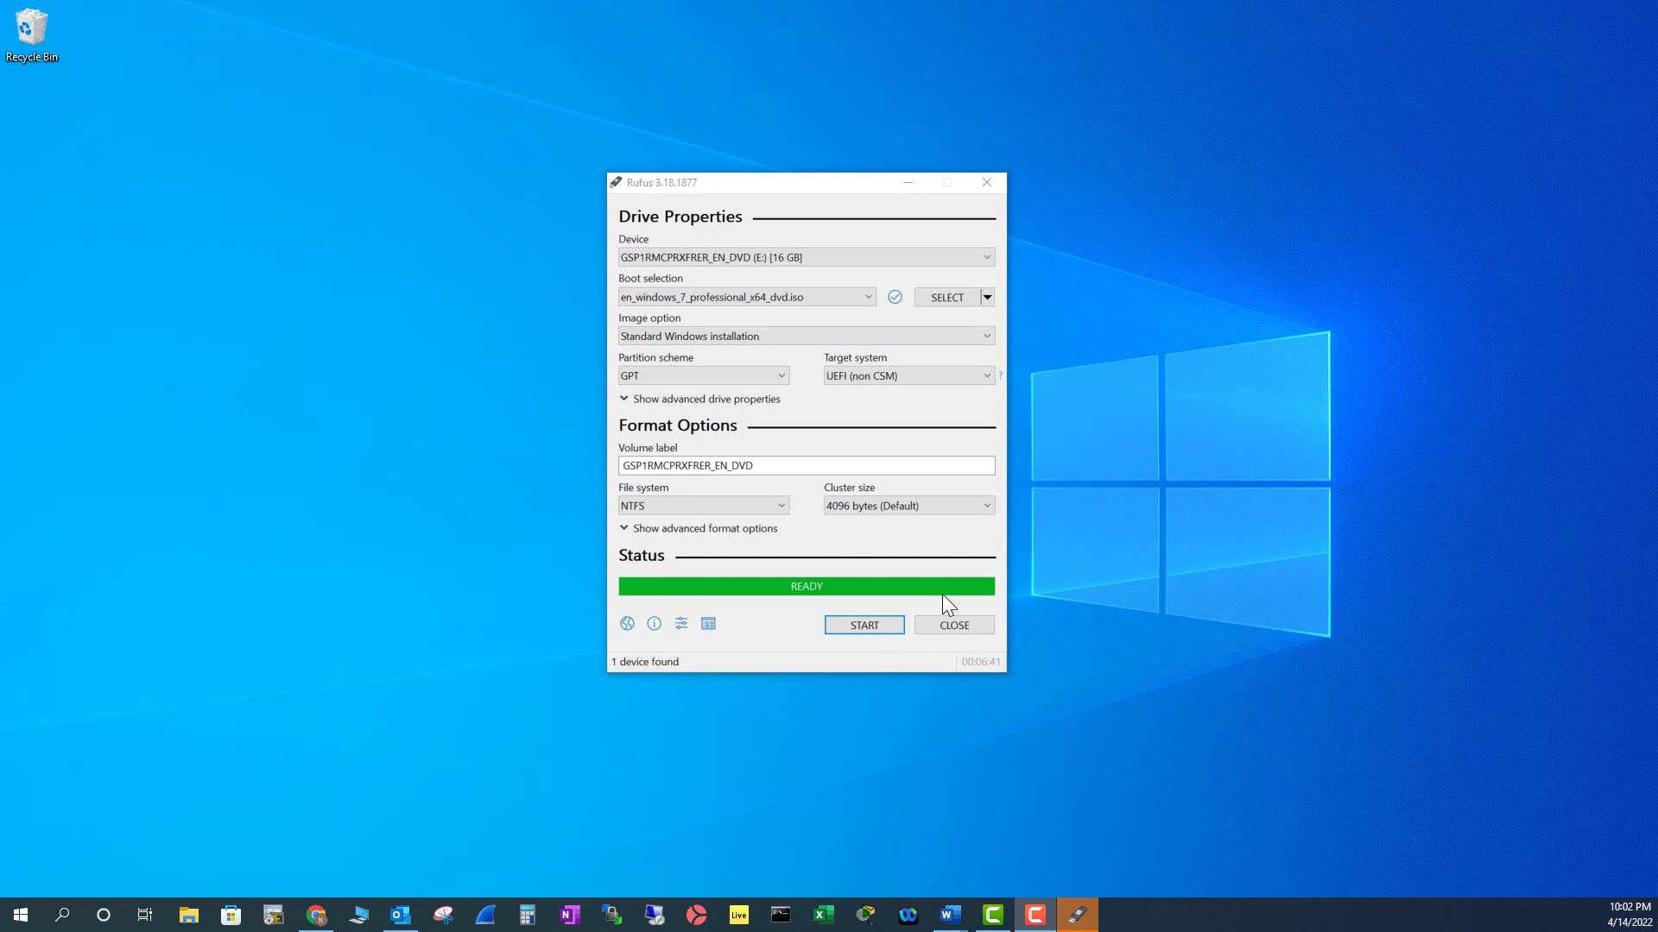
- Close Rufus and browse the GSP1RMCPRXFRER_EN_DVD (E:) drive in File Explorer
left_click(959, 625)
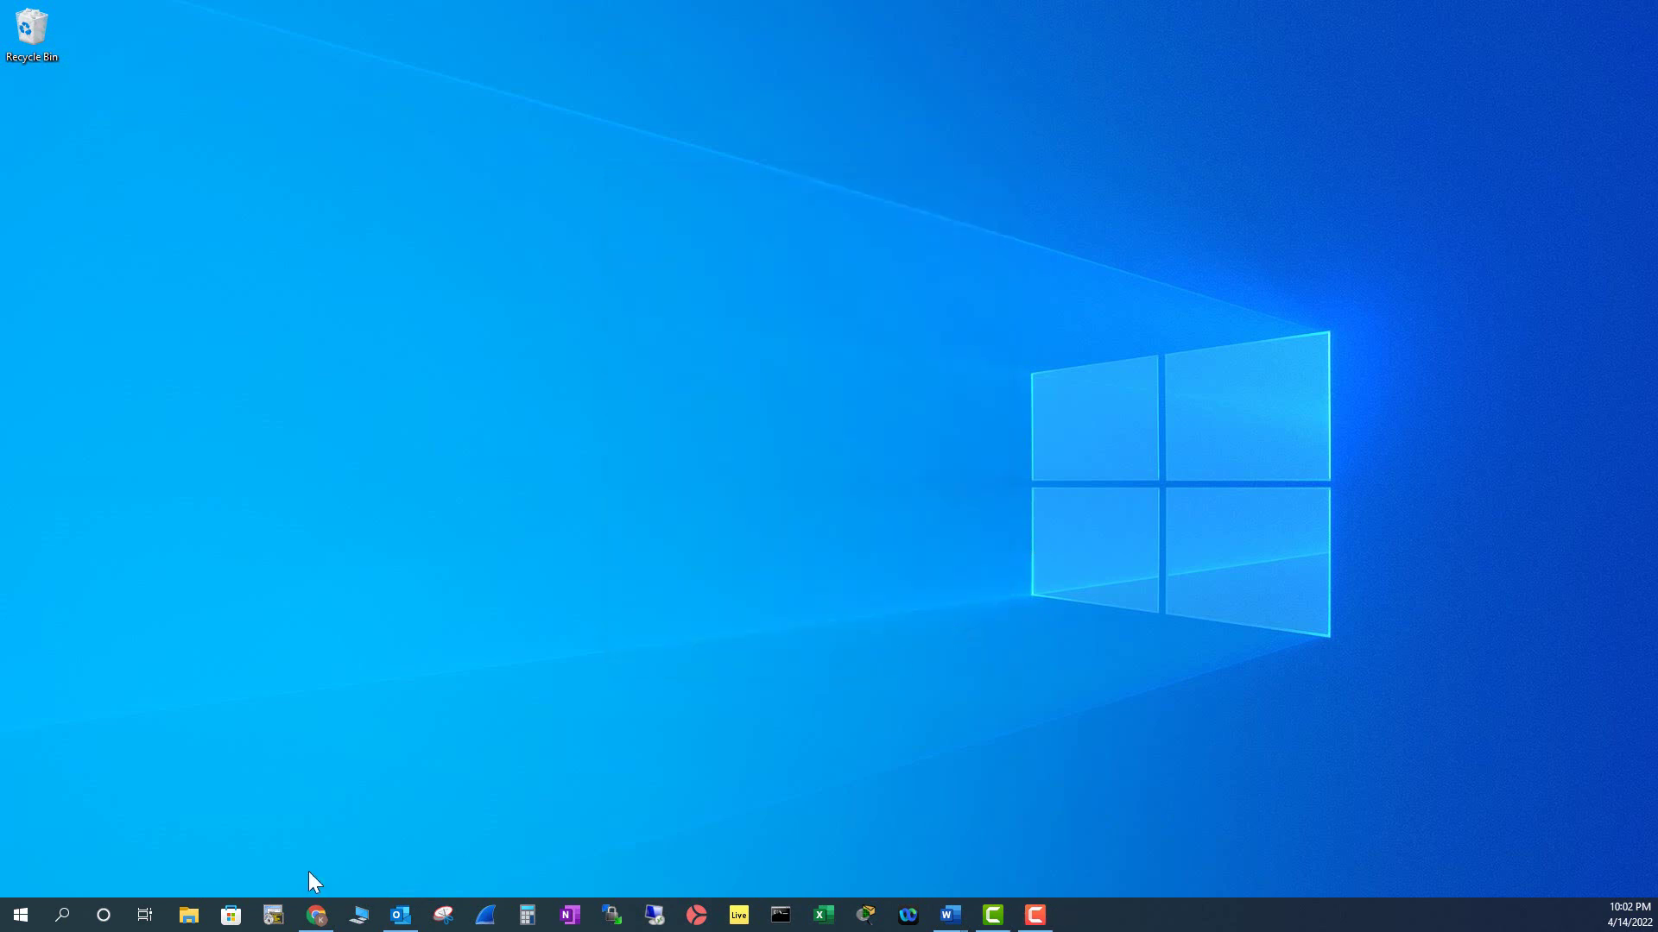
left_click(21, 915)
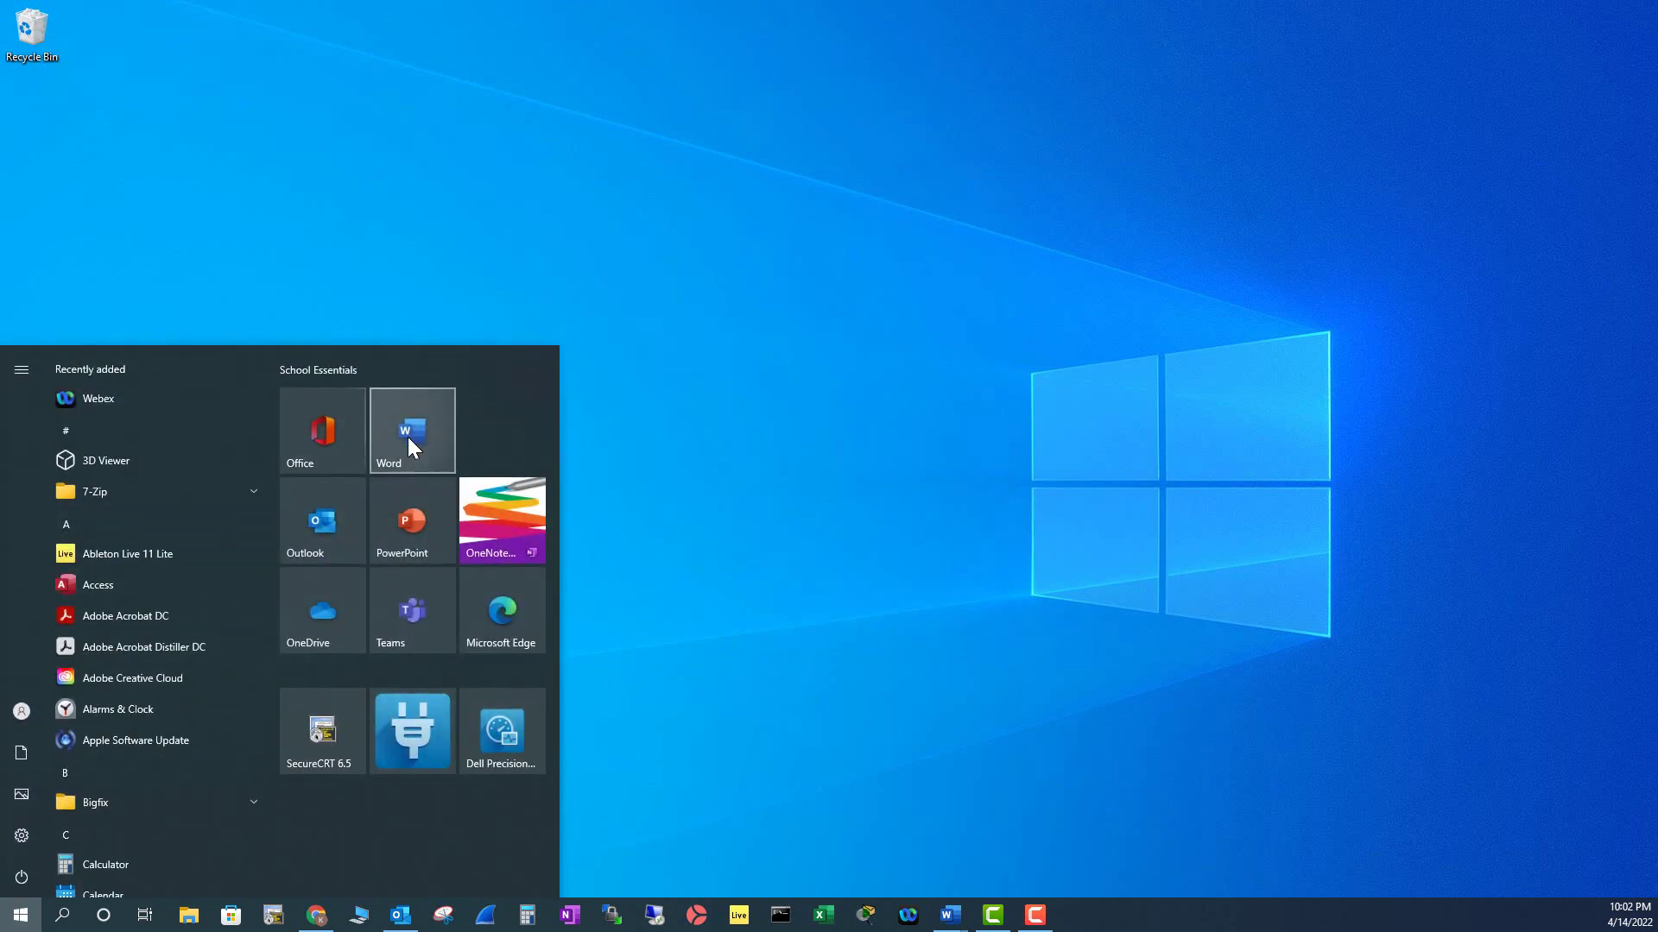
left_click(189, 915)
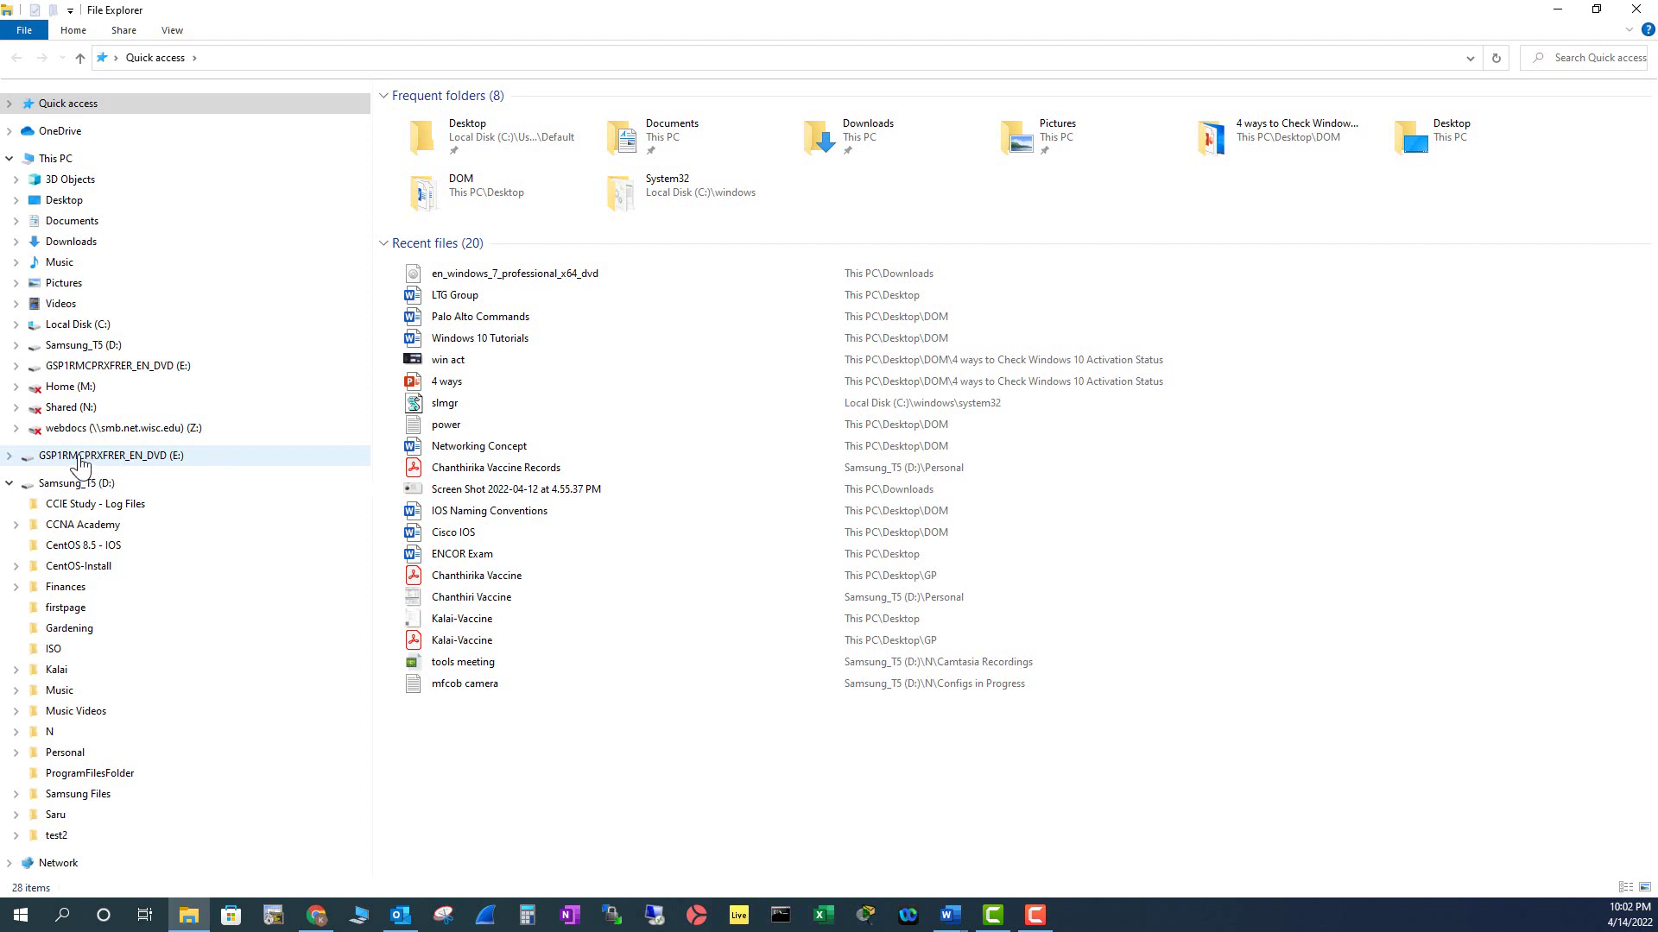
left_click(80, 458)
left_click(442, 115)
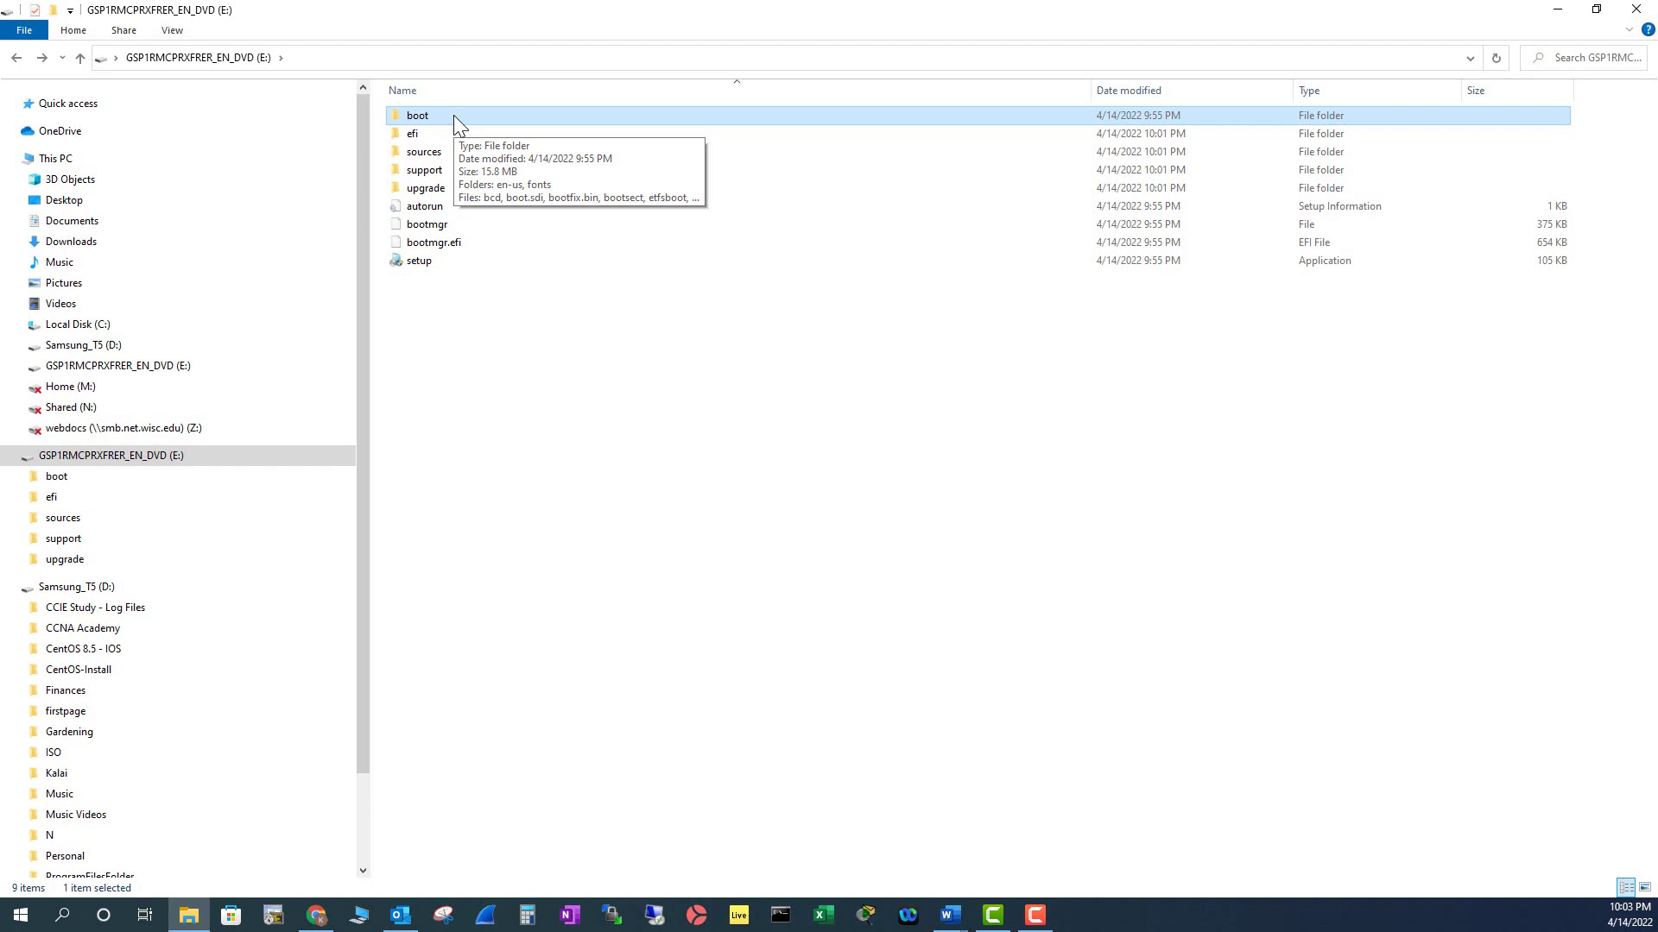
- Launch setup from the USB drive and approve the UAC prompt
key("End")
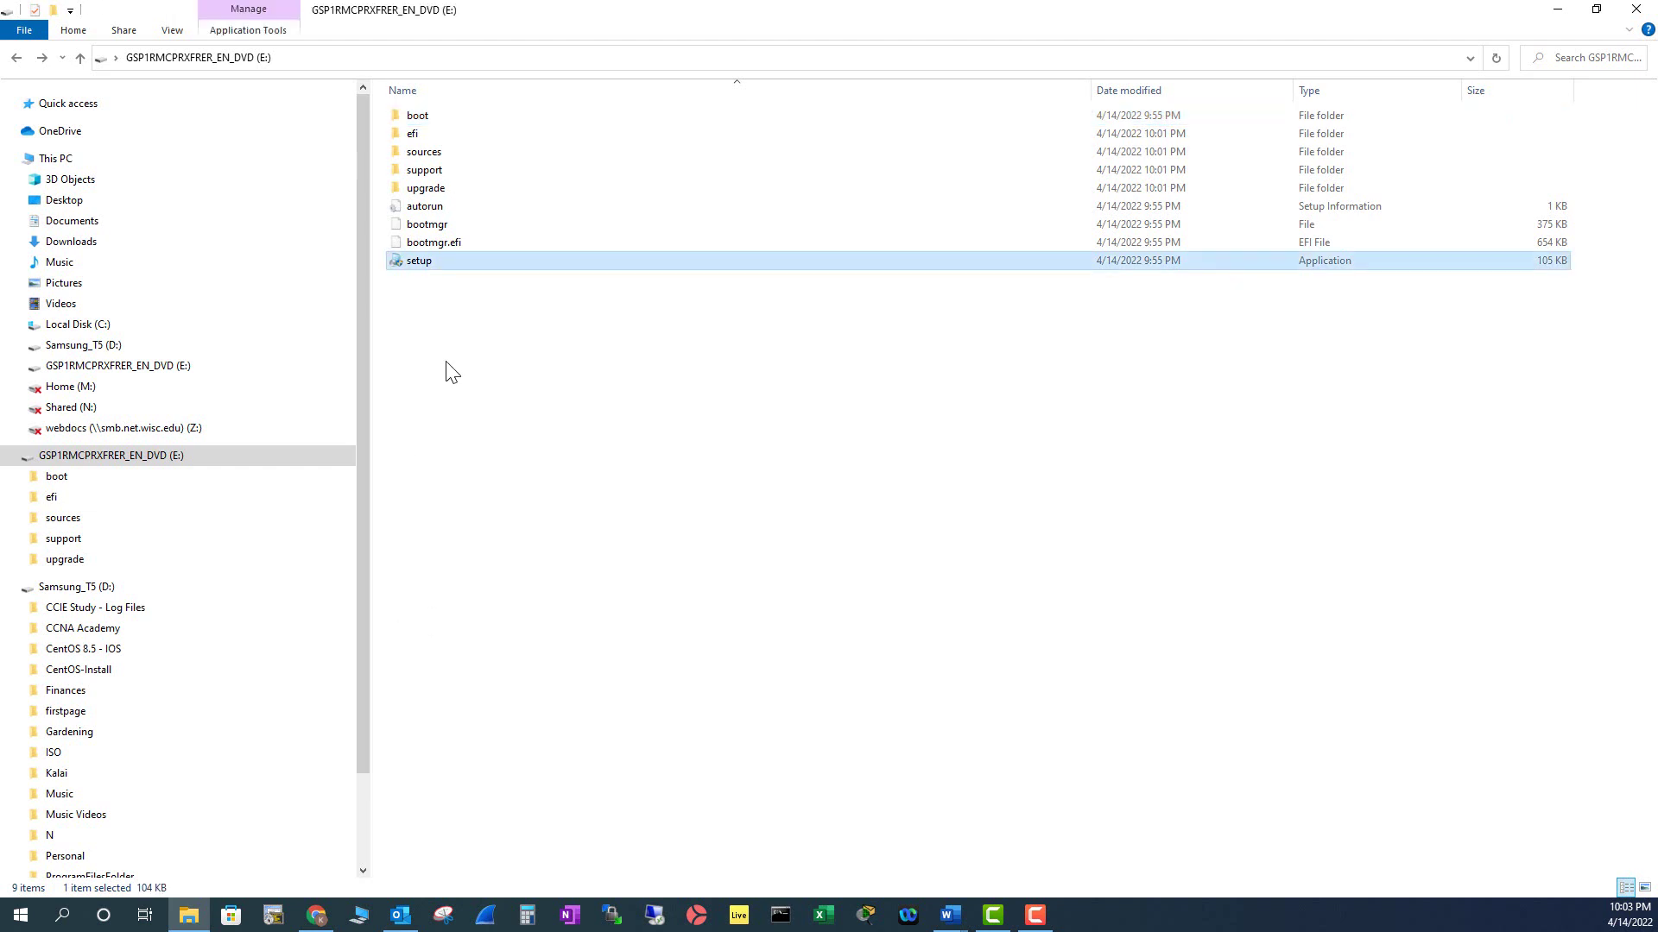
double_click(440, 264)
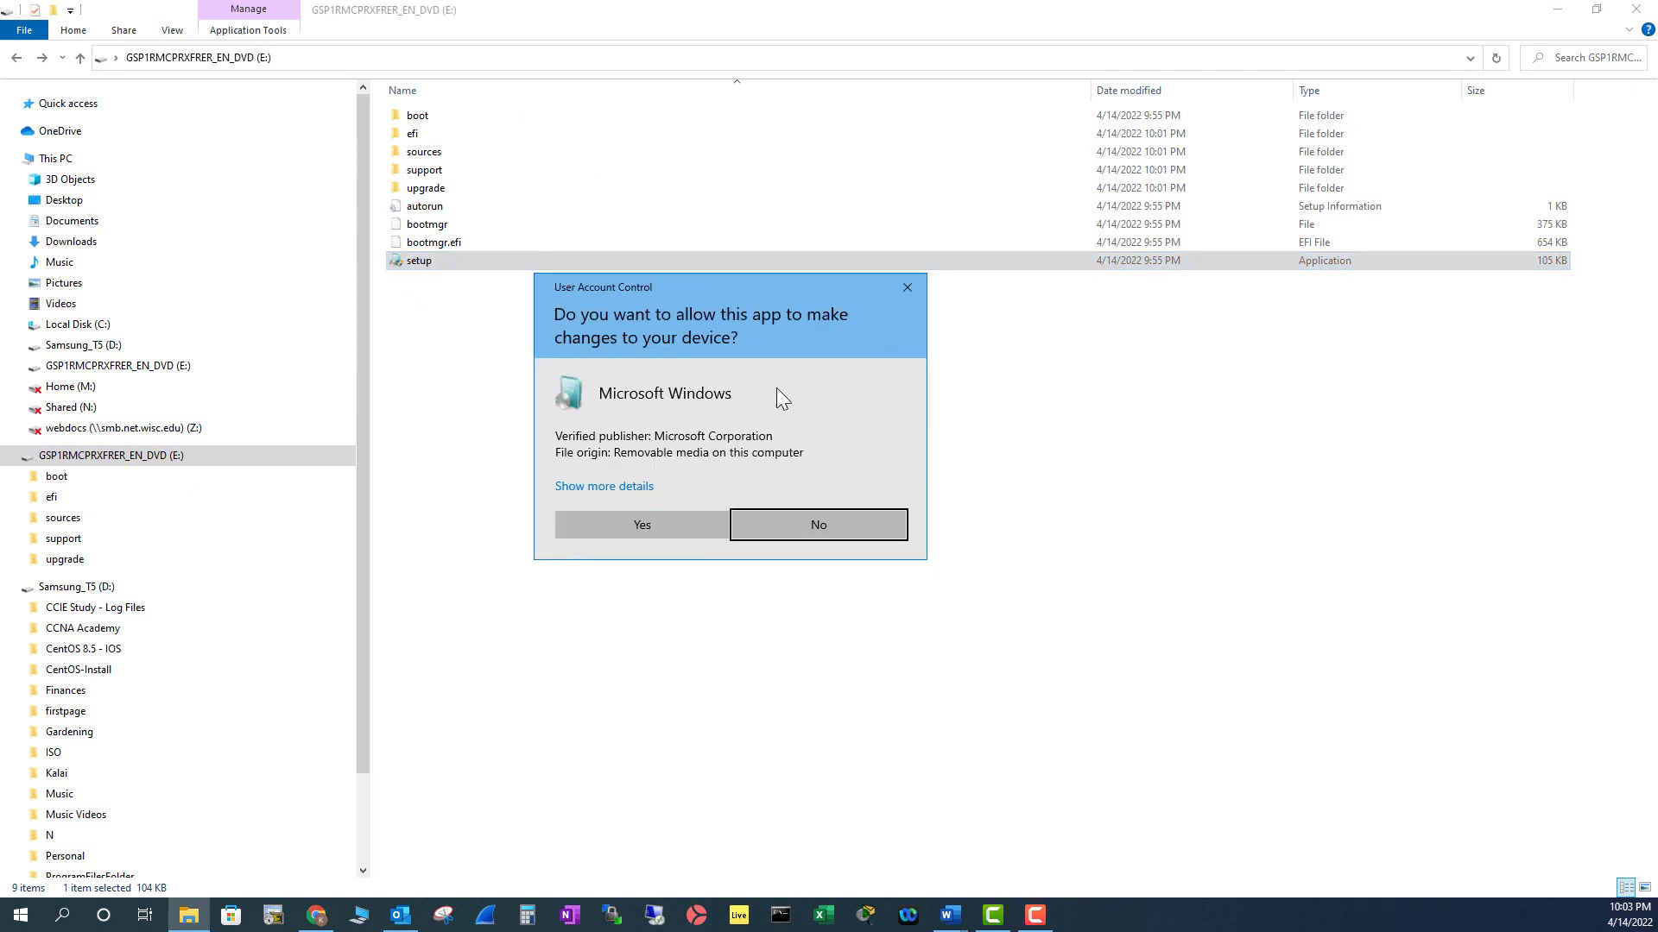
left_click(661, 521)
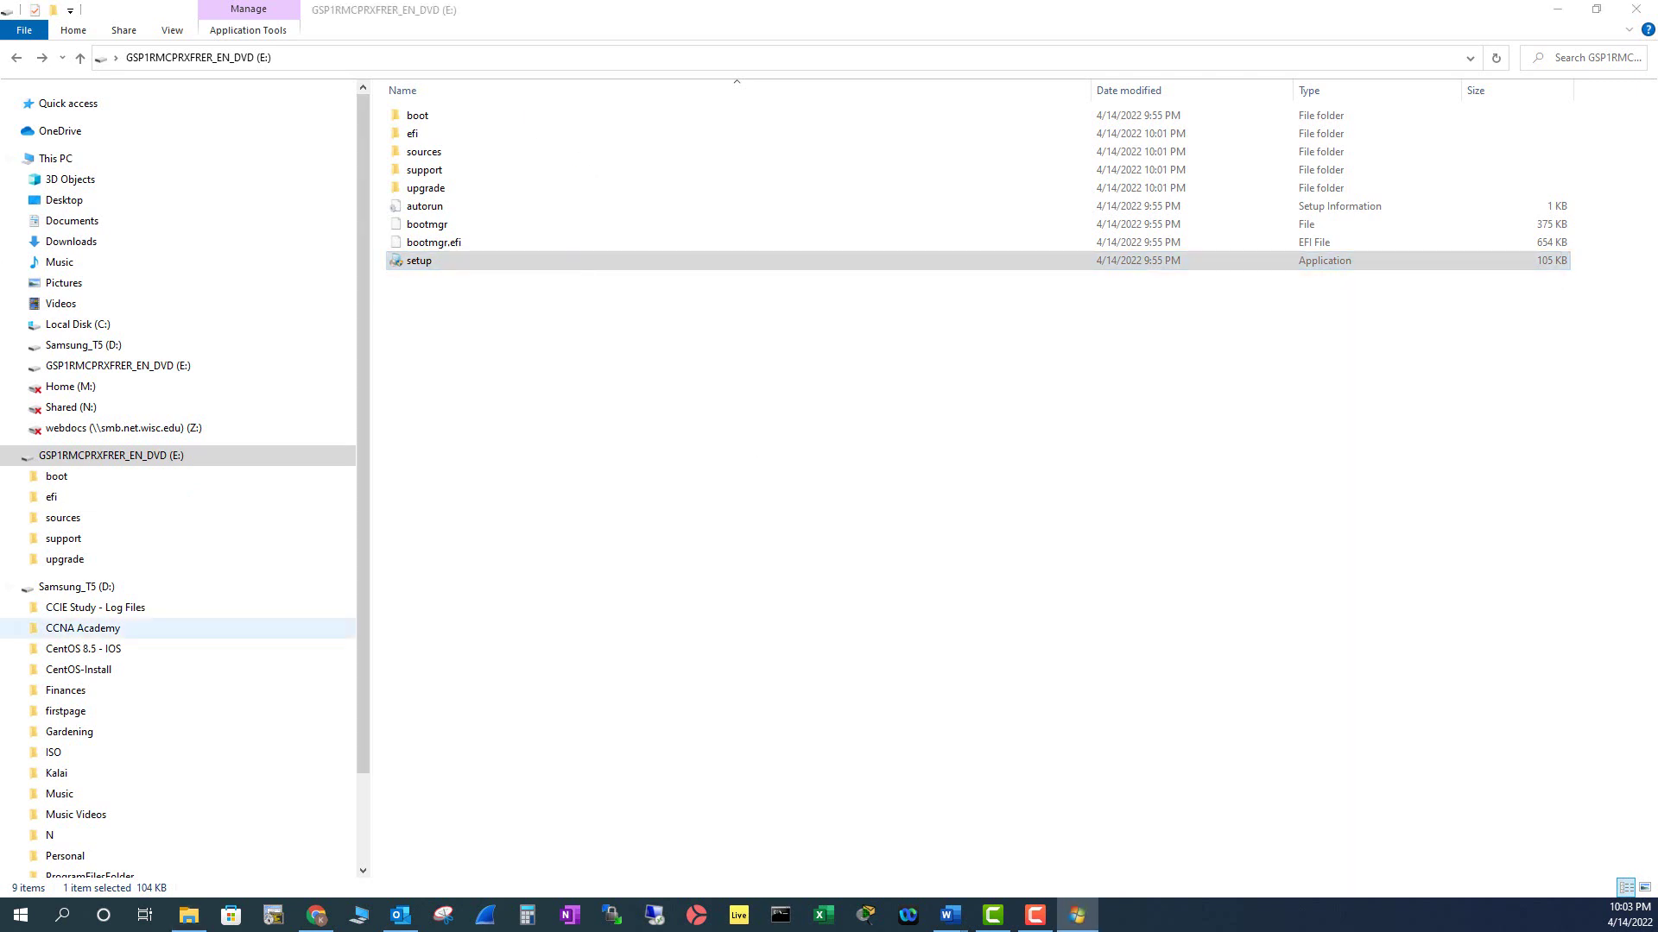